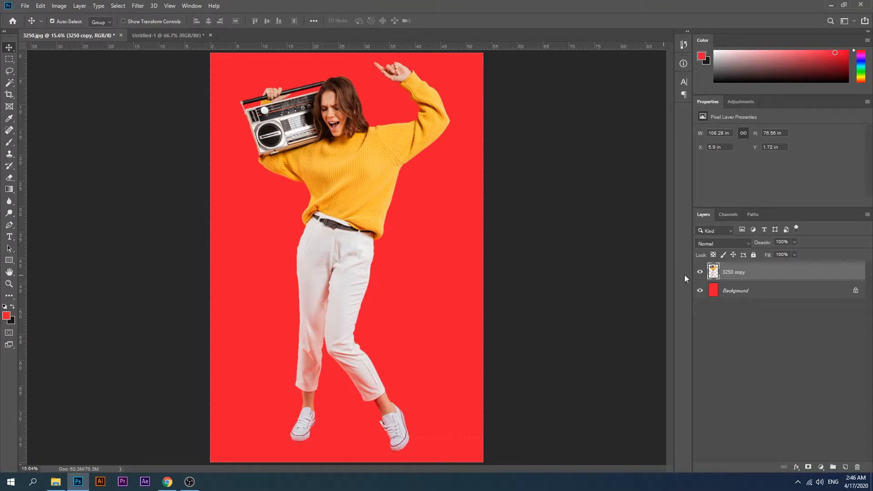
- Bring the cut-out woman from 3250.jpg into the Untitled-1 document and place a duplicate of her near the canvas's right edge
{"action": "left_click", "coordinate": [700, 272]}
{"action": "left_click", "coordinate": [700, 272]}
{"action": "left_click", "coordinate": [700, 272]}
{"action": "left_click", "coordinate": [700, 272]}
{"action": "left_click_drag", "start_coordinate": [370, 229], "coordinate": [84, 36]}
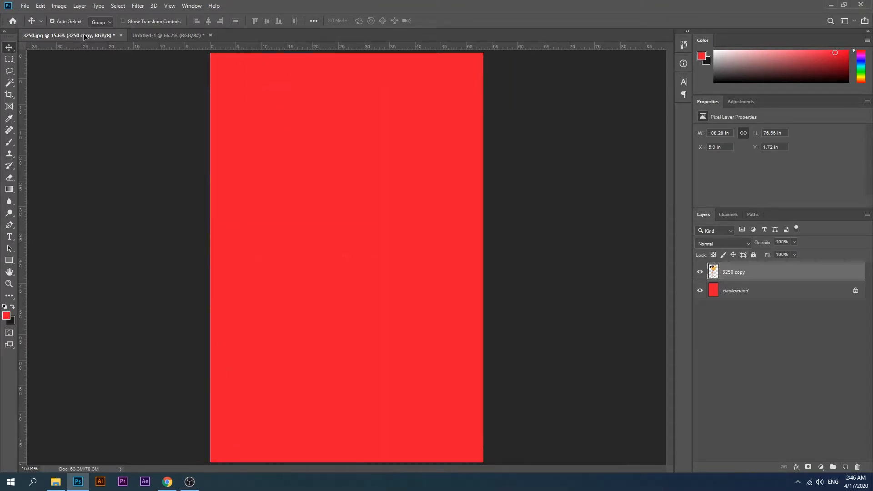
{"action": "left_click_drag", "start_coordinate": [156, 39], "coordinate": [561, 223]}
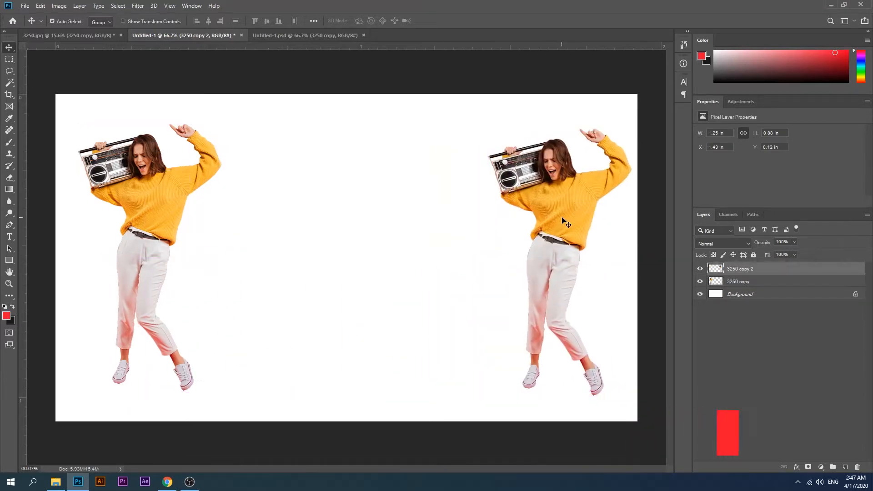
- Rename the 3250 copy 2 layer as copy
{"action": "double_click", "coordinate": [739, 269]}
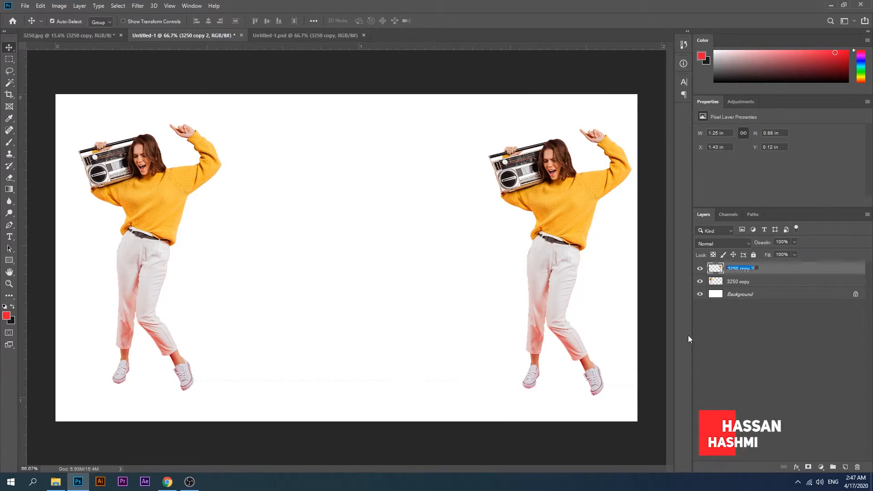
{"action": "type", "text": "copy"}
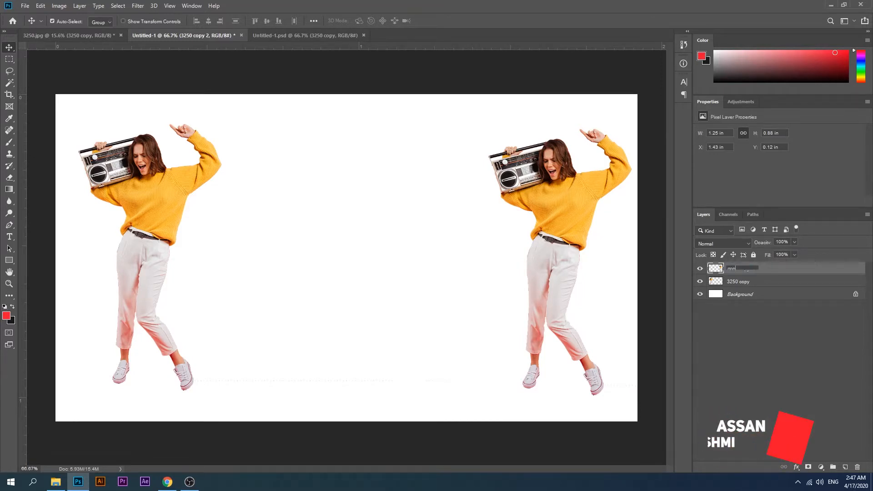
{"action": "left_click", "coordinate": [746, 320]}
{"action": "left_click", "coordinate": [747, 273]}
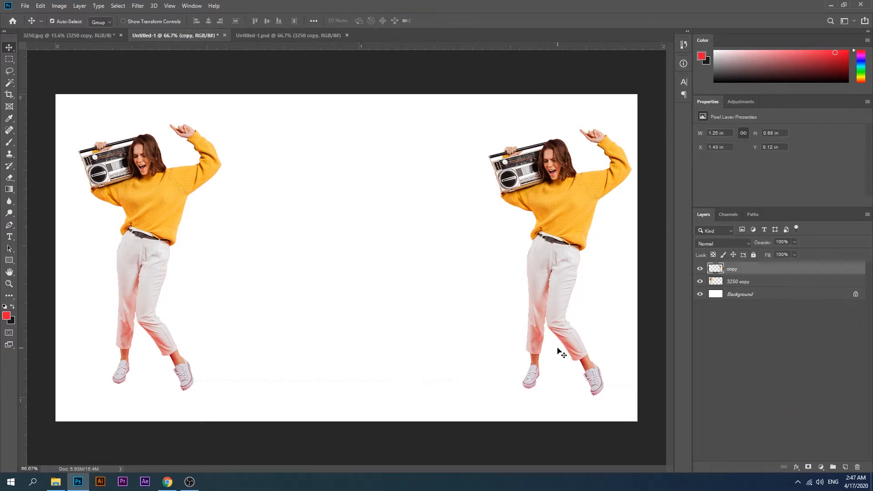
- Duplicate the copy layer repeatedly with leftward nudges, up to copy copy 37, forming a trail of figures toward the canvas centre
{"action": "left_click", "coordinate": [738, 317]}
{"action": "left_click", "coordinate": [745, 272]}
{"action": "key", "text": "alt+shift+Left"}
{"action": "key", "text": "alt+shift+Left"}
{"action": "key", "text": "alt+shift+Left"}
{"action": "key", "text": "alt+shift+Left"}
{"action": "key", "text": "alt+shift+Left"}
{"action": "key", "text": "alt+shift+Left"}
{"action": "key", "text": "alt+shift+Left"}
{"action": "key", "text": "alt+shift+Left"}
{"action": "key", "text": "alt+shift+Left"}
{"action": "key", "text": "alt+shift+Left"}
{"action": "key", "text": "alt+shift+Left"}
{"action": "key", "text": "alt+shift+Left"}
{"action": "key", "text": "alt+shift+Left"}
{"action": "key", "text": "alt+shift+Left"}
{"action": "key", "text": "alt+shift+Left"}
{"action": "key", "text": "alt+shift+Left"}
{"action": "key", "text": "alt+shift+Left"}
{"action": "key", "text": "alt+shift+Left"}
{"action": "key", "text": "alt+shift+Left"}
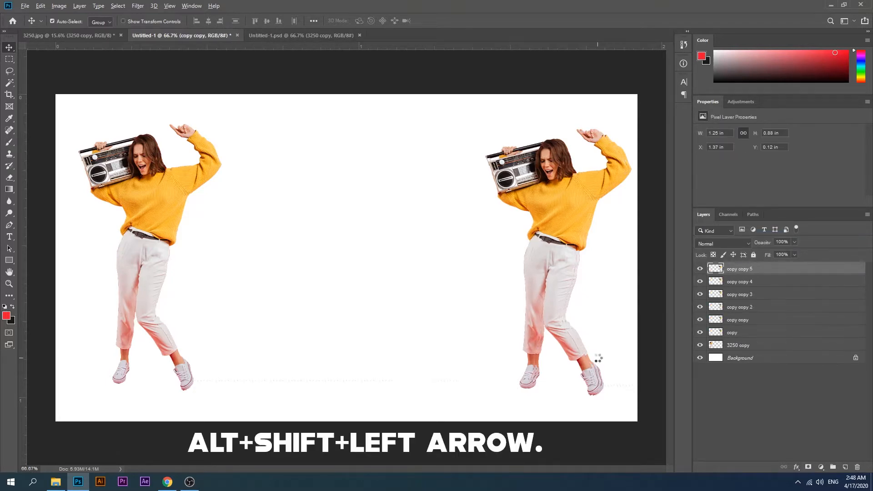
{"action": "key", "text": "alt+shift+Left"}
{"action": "key", "text": "alt+shift+Left"}
{"action": "key", "text": "alt+shift+Left"}
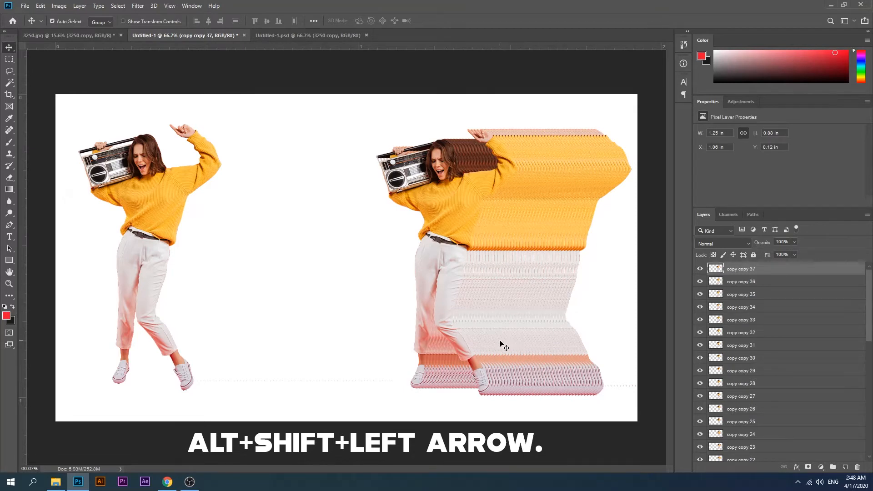
- Load the outline of the topmost figure layer, copy copy 37, as a selection
{"action": "scroll", "coordinate": [764, 358], "scroll_direction": "down", "scroll_amount": 2}
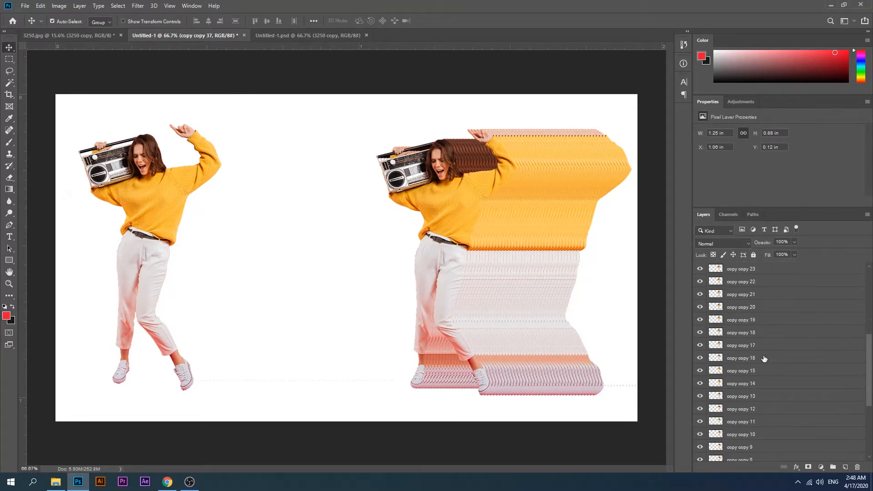
{"action": "scroll", "coordinate": [764, 359], "scroll_direction": "down", "scroll_amount": 5}
{"action": "scroll", "coordinate": [764, 358], "scroll_direction": "up", "scroll_amount": 5}
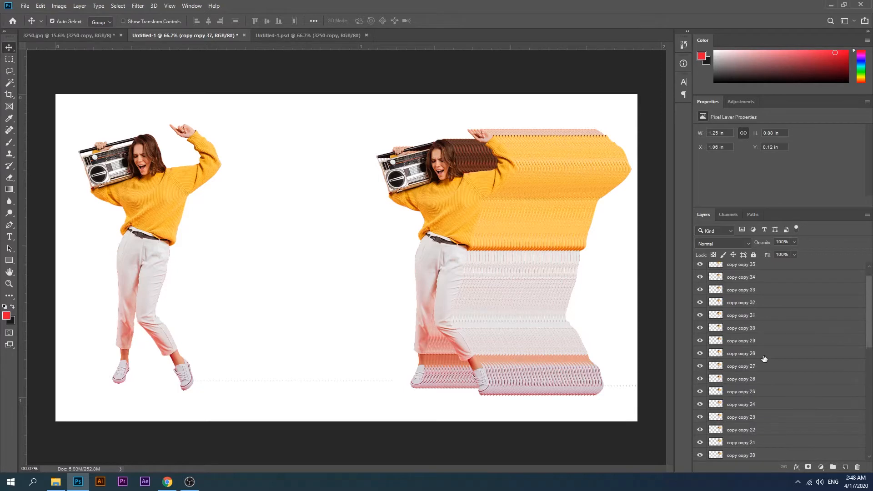
{"action": "scroll", "coordinate": [764, 358], "scroll_direction": "up", "scroll_amount": 2}
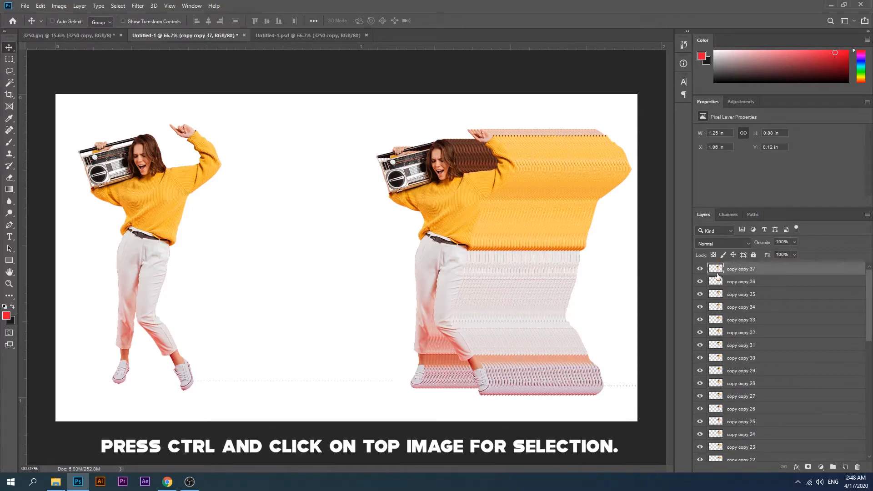
{"action": "left_click", "coordinate": [716, 270], "text": "ctrl"}
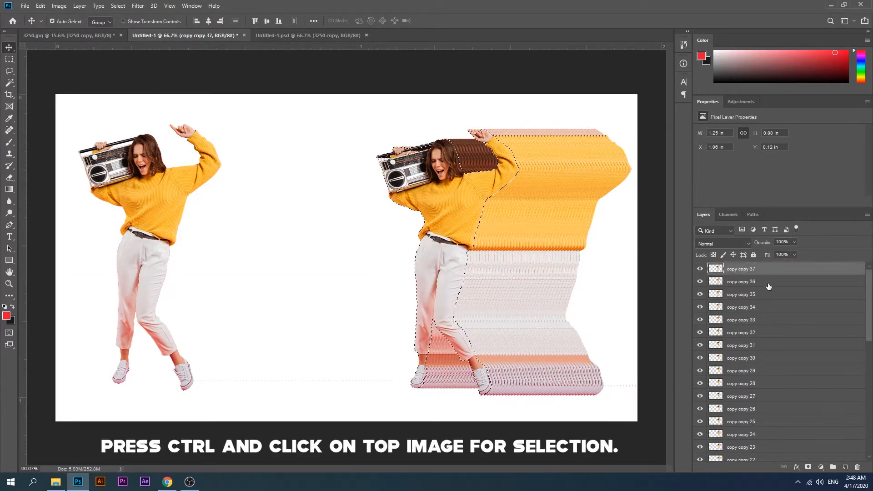
- Merge all duplicated layers from copy copy 37 down to copy copy into one layer
{"action": "scroll", "coordinate": [760, 407], "scroll_direction": "down", "scroll_amount": 10}
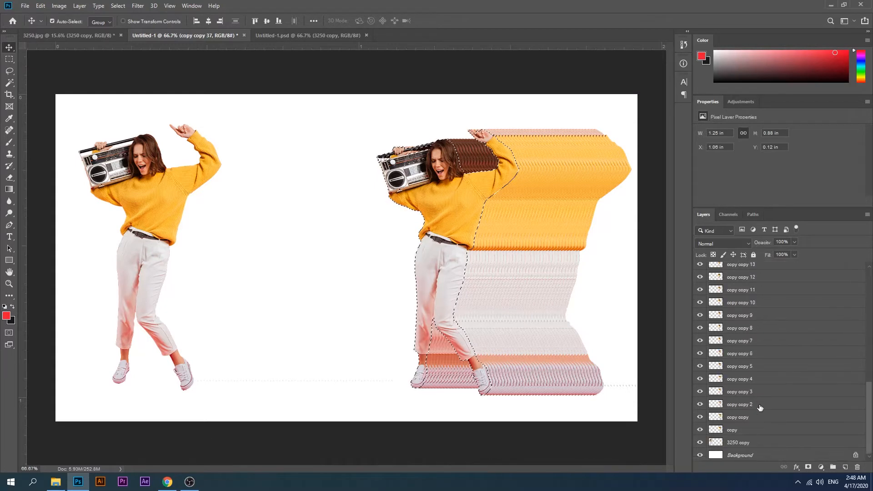
{"action": "left_click", "coordinate": [740, 436], "text": "shift"}
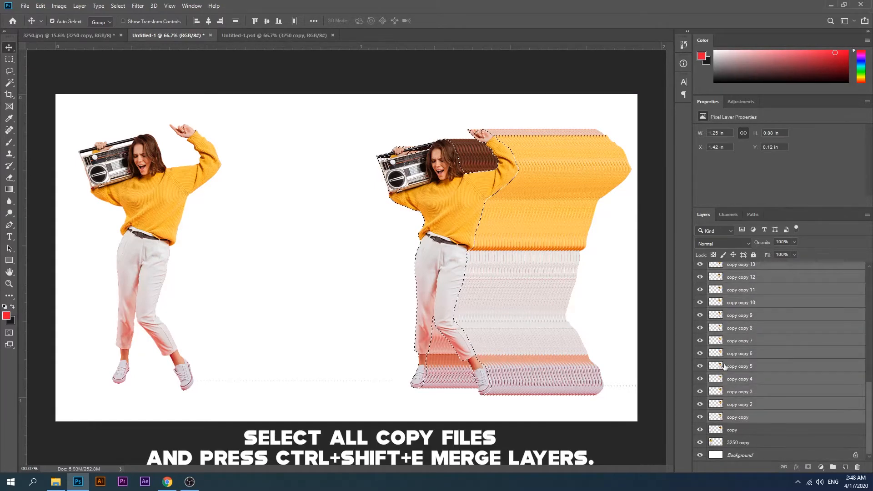
{"action": "scroll", "coordinate": [727, 354], "scroll_direction": "up", "scroll_amount": 4}
{"action": "key", "text": "ctrl+e"}
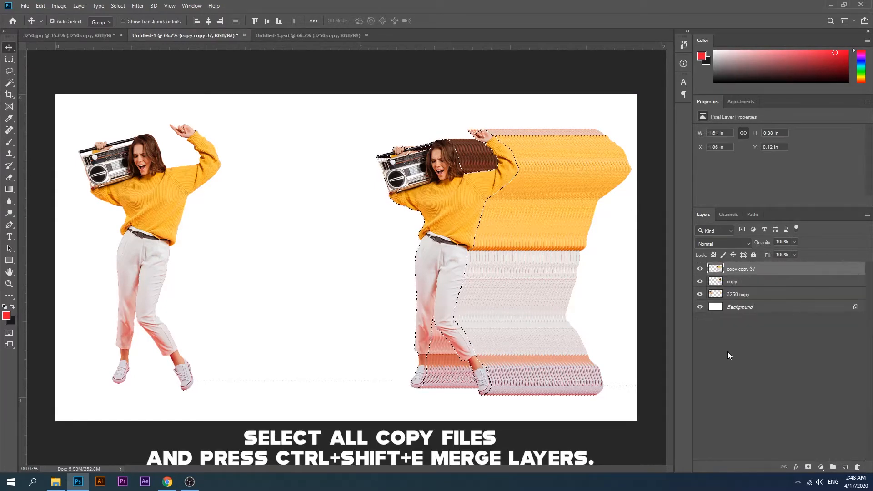
- Delete the selected figure shape from the merged trail layer
{"action": "left_click", "coordinate": [699, 269]}
{"action": "left_click", "coordinate": [699, 268]}
{"action": "left_click", "coordinate": [699, 269]}
{"action": "left_click", "coordinate": [700, 268]}
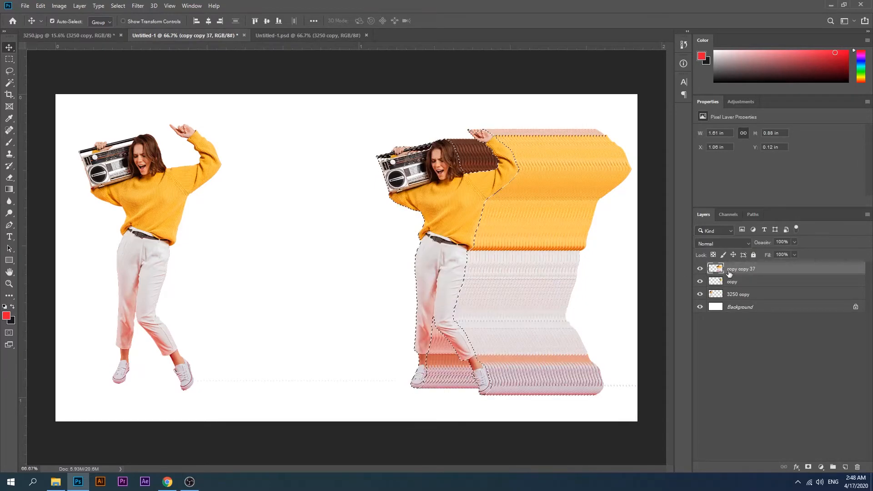
{"action": "right_click", "coordinate": [732, 271]}
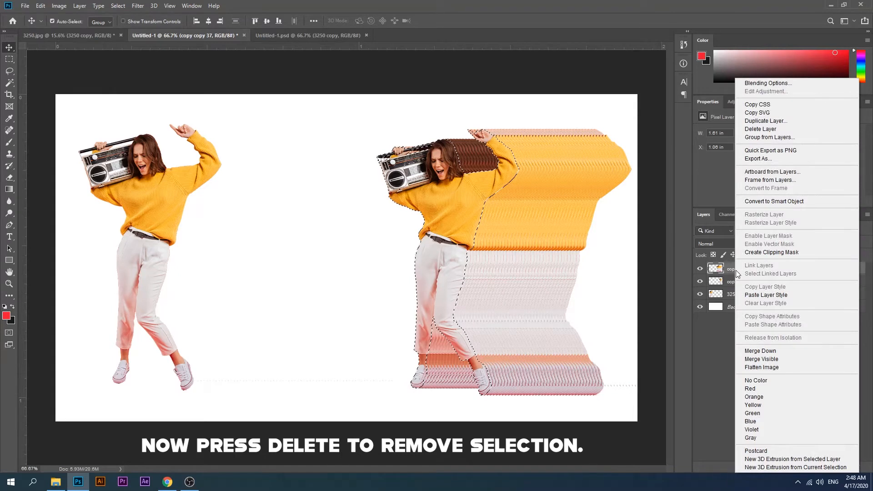
{"action": "left_click", "coordinate": [692, 337]}
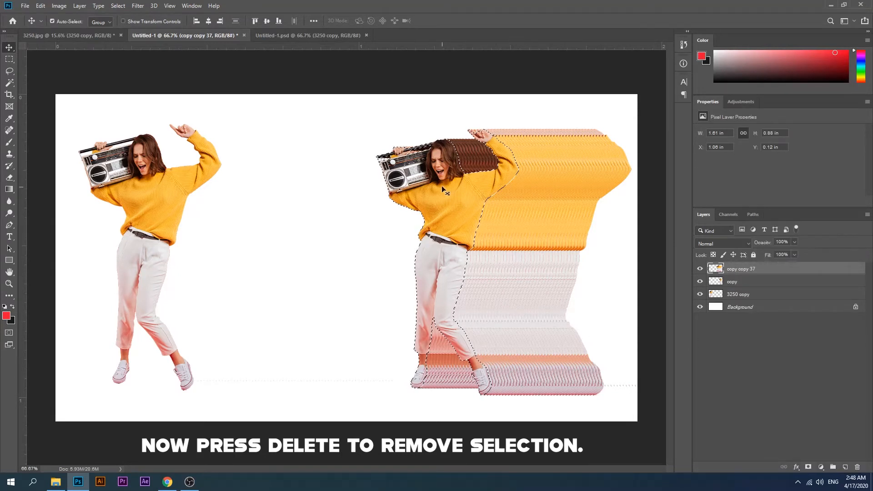
{"action": "key", "text": "Delete"}
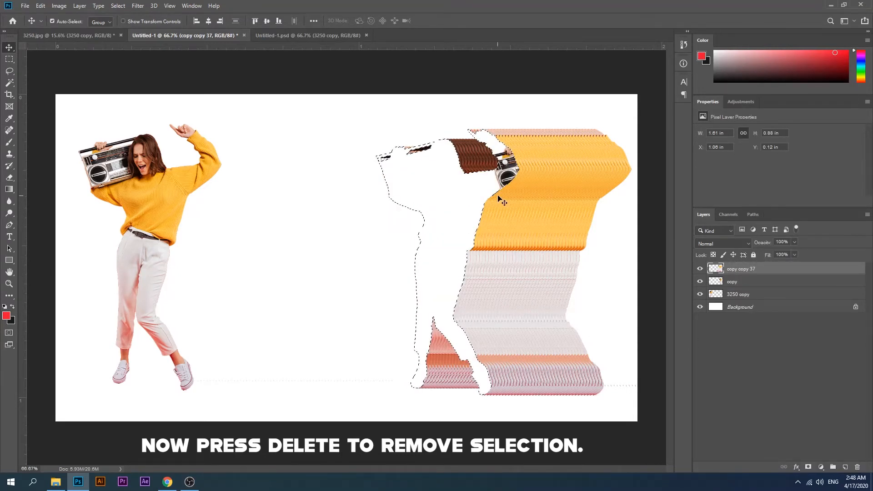
- Replace the selection with a Single Column Marquee through the middle of the trail and copy that column to a new layer
{"action": "left_click", "coordinate": [234, 216]}
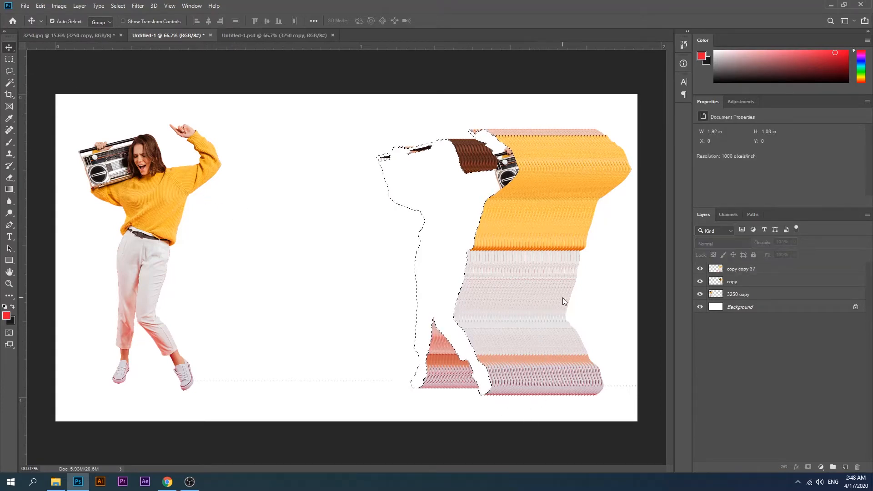
{"action": "key", "text": "m"}
{"action": "left_click", "coordinate": [324, 237]}
{"action": "right_click", "coordinate": [9, 59]}
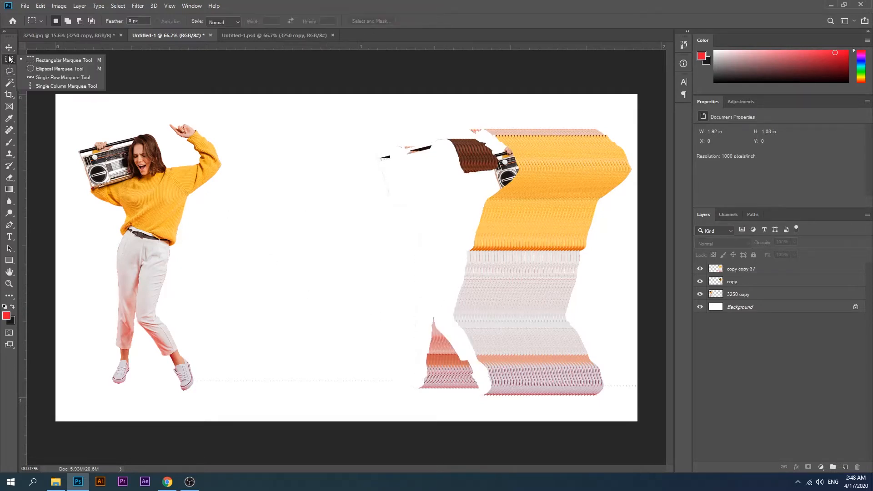
{"action": "left_click", "coordinate": [30, 85]}
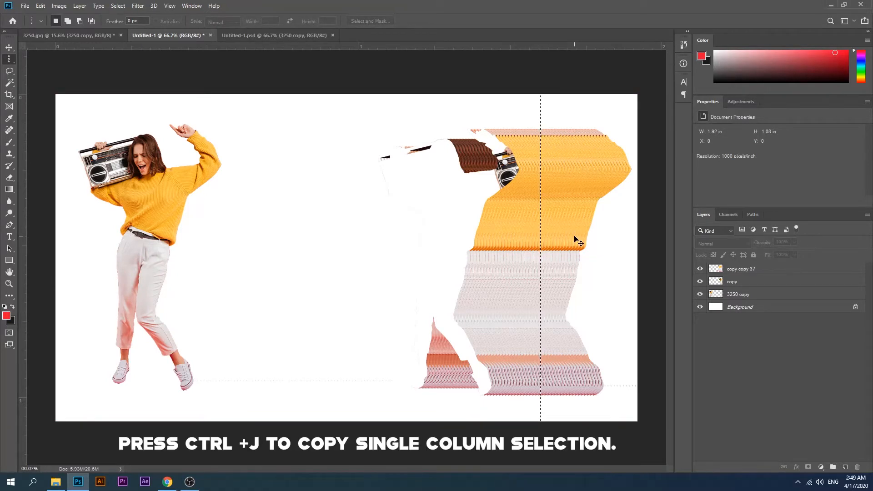
{"action": "key", "text": "ctrl+j"}
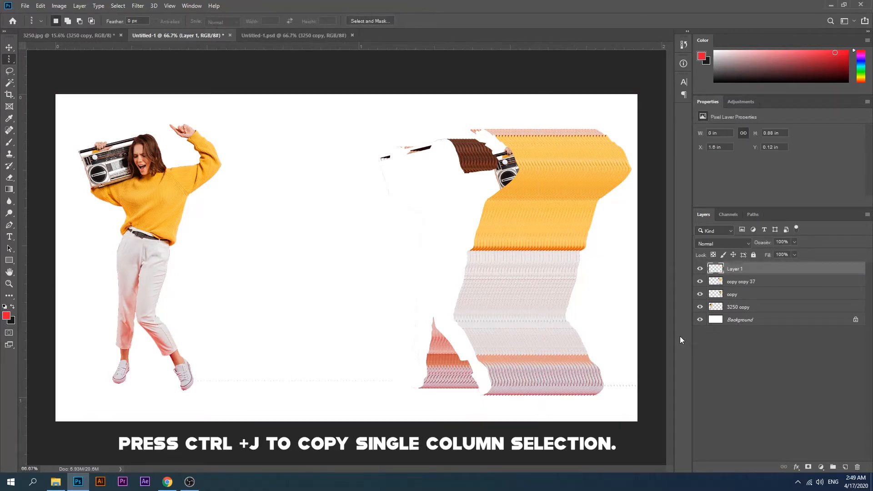
- Hide the copy copy 37 layer and delete the layer named copy
{"action": "left_click", "coordinate": [699, 282]}
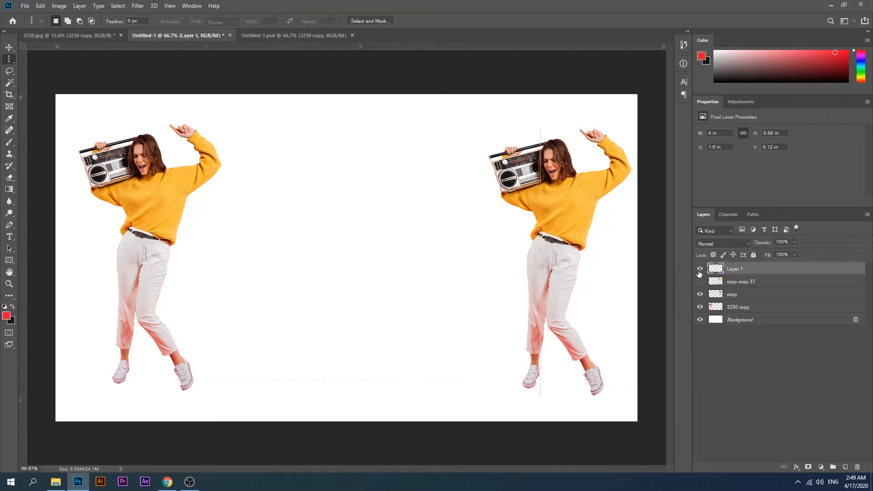
{"action": "left_click", "coordinate": [699, 273]}
{"action": "left_click", "coordinate": [699, 294]}
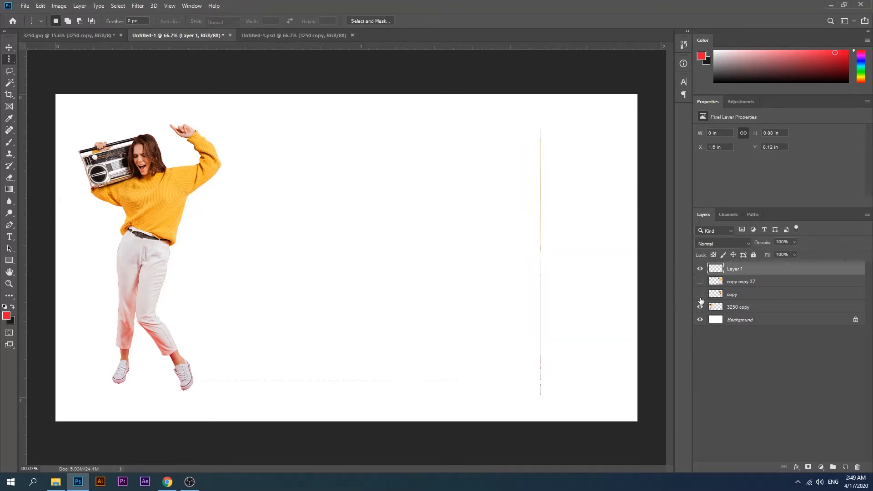
{"action": "left_click", "coordinate": [752, 294]}
{"action": "key", "text": "Delete"}
- Stretch the one-pixel column on Layer 1 horizontally to about 1.96 in, from the woman's side past the canvas's right edge
{"action": "left_click", "coordinate": [732, 285]}
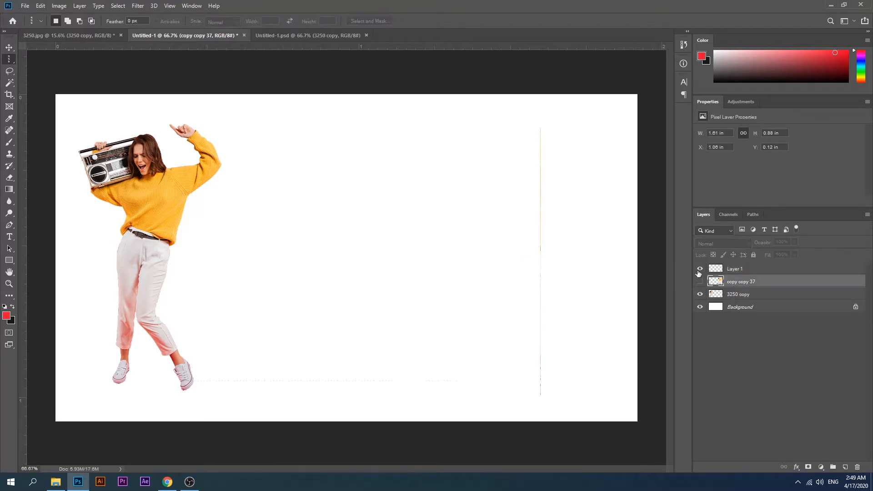
{"action": "left_click", "coordinate": [728, 269]}
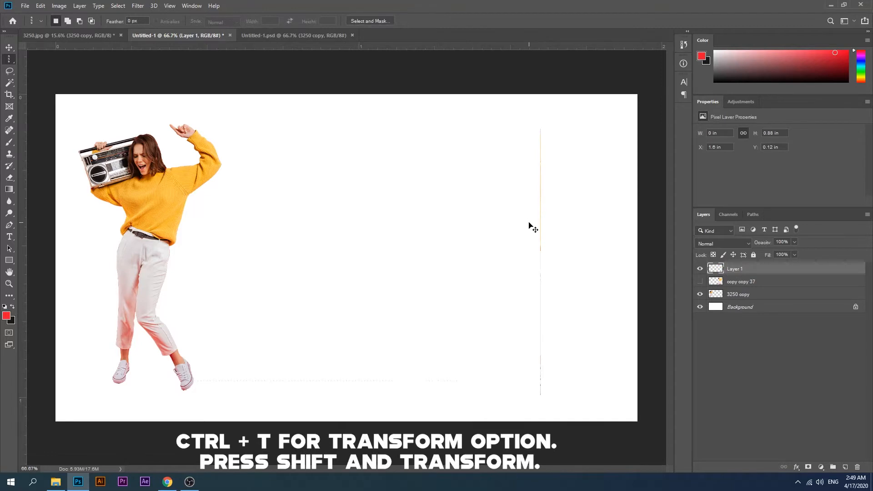
{"action": "key", "text": "ctrl+t"}
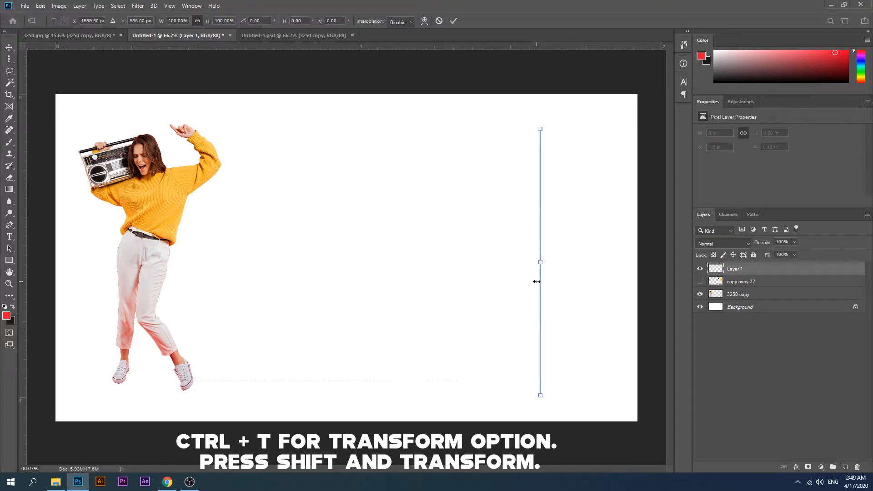
{"action": "left_click_drag", "start_coordinate": [536, 281], "coordinate": [164, 274]}
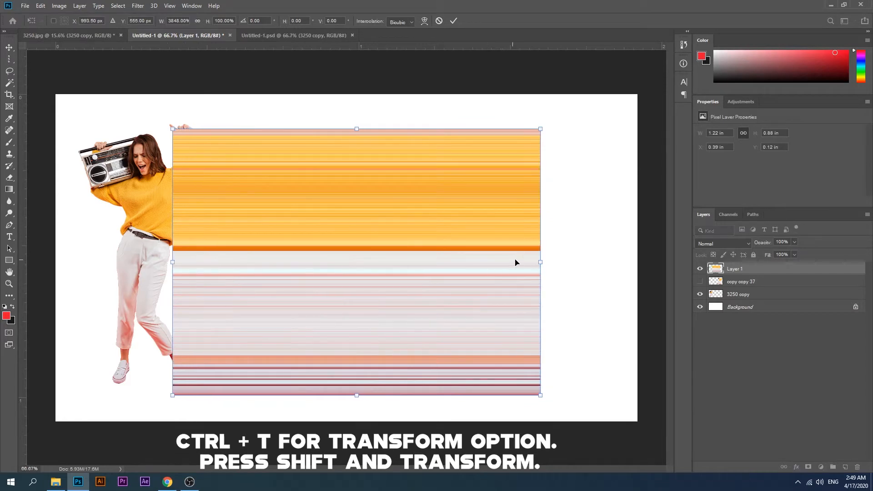
{"action": "left_click_drag", "start_coordinate": [537, 261], "coordinate": [764, 256]}
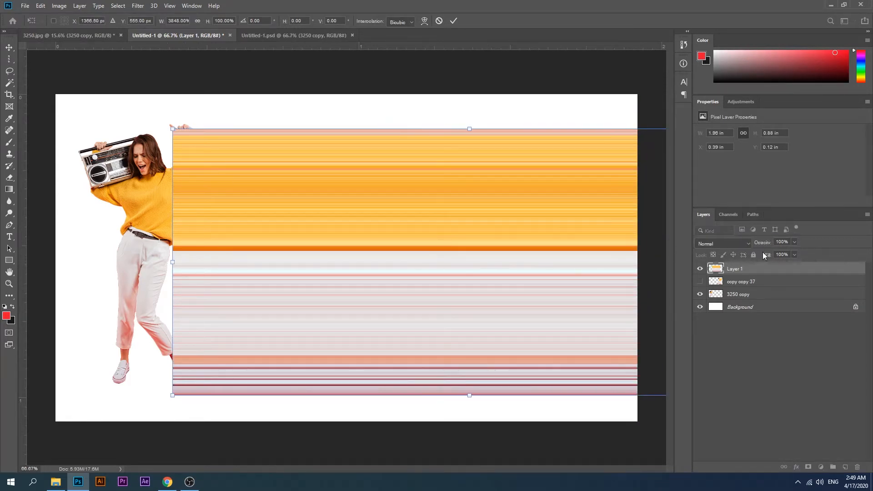
{"action": "key", "text": "Return"}
- Shift the stripe band to about X 0.42 in, Y 0.1 in and place Layer 1 beneath the 3250 copy layer
{"action": "left_click_drag", "start_coordinate": [214, 163], "coordinate": [224, 161]}
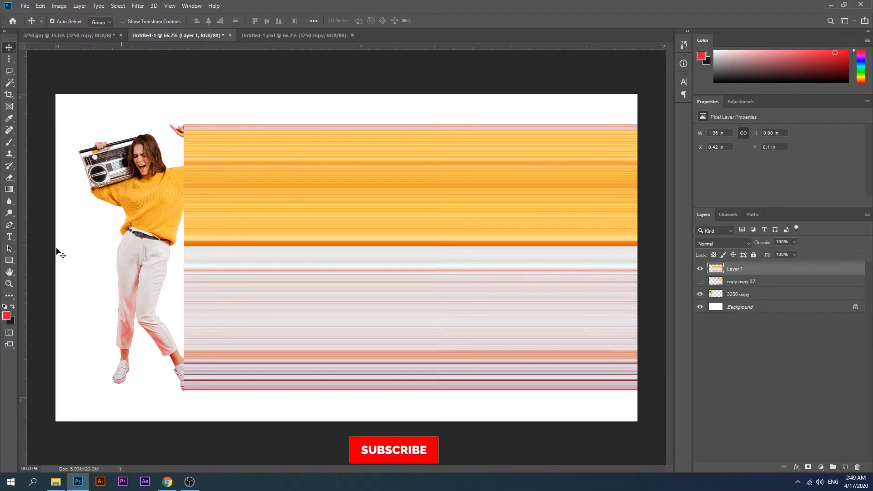
{"action": "left_click", "coordinate": [9, 283]}
{"action": "left_click_drag", "start_coordinate": [738, 271], "coordinate": [739, 300]}
- Nudge the stripe band slightly left behind the woman, to about X 0.41 in
{"action": "left_click_drag", "start_coordinate": [290, 274], "coordinate": [281, 276]}
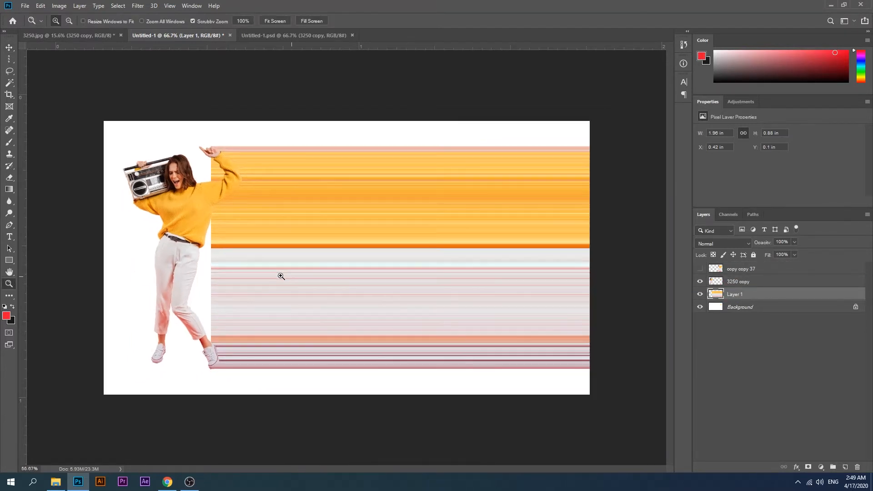
{"action": "left_click", "coordinate": [232, 285]}
{"action": "left_click", "coordinate": [232, 285]}
{"action": "left_click_drag", "start_coordinate": [113, 225], "coordinate": [197, 239]}
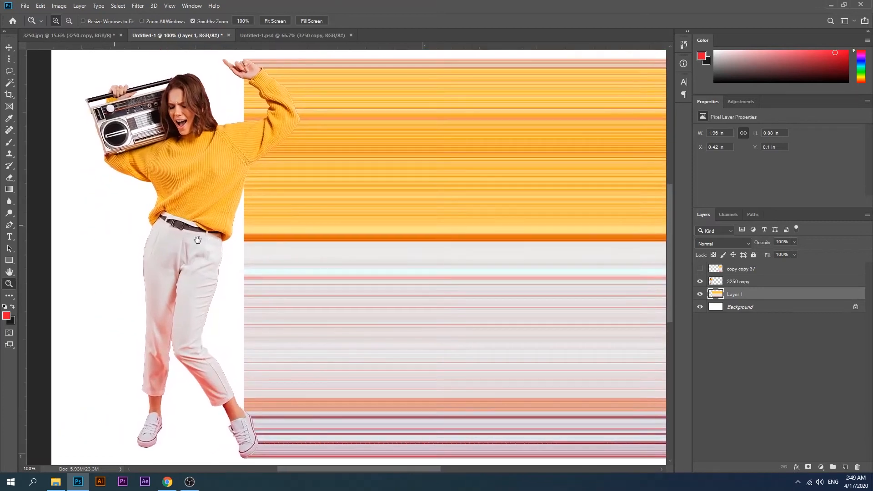
{"action": "left_click", "coordinate": [9, 48]}
{"action": "left_click_drag", "start_coordinate": [345, 189], "coordinate": [339, 186]}
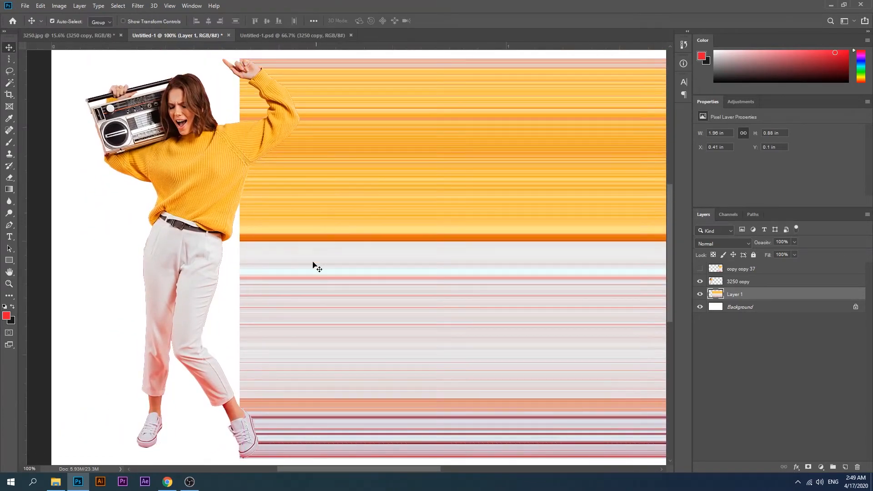
- Move the stripe band on Layer 1 further left behind the woman, to about X 0.27 in, Y 0.1 in, aligned with her shoe
{"action": "scroll", "coordinate": [244, 452], "scroll_direction": "down", "scroll_amount": 3}
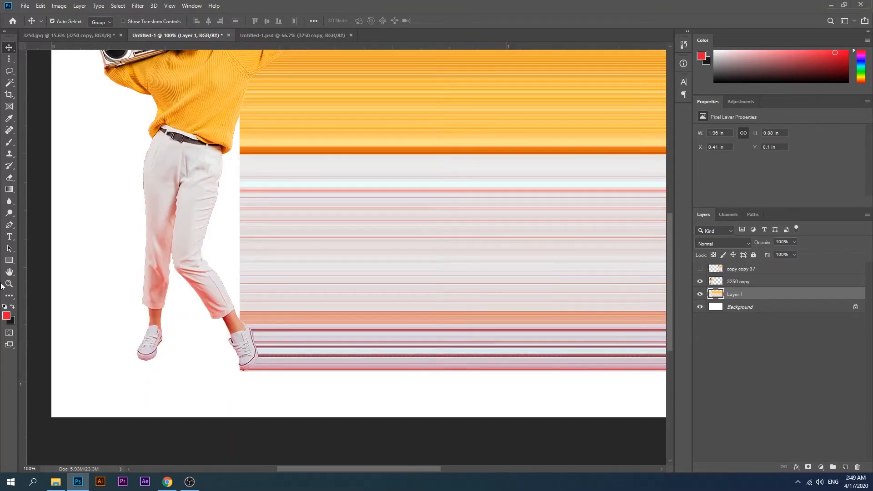
{"action": "left_click", "coordinate": [9, 283]}
{"action": "left_click", "coordinate": [224, 389]}
{"action": "left_click_drag", "start_coordinate": [224, 390], "coordinate": [534, 337]}
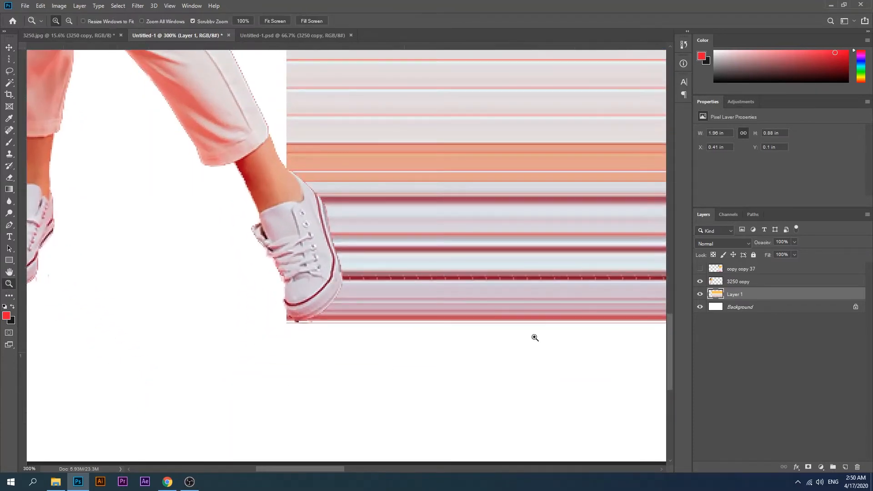
{"action": "left_click", "coordinate": [745, 270]}
{"action": "scroll", "coordinate": [389, 345], "scroll_direction": "up", "scroll_amount": 3}
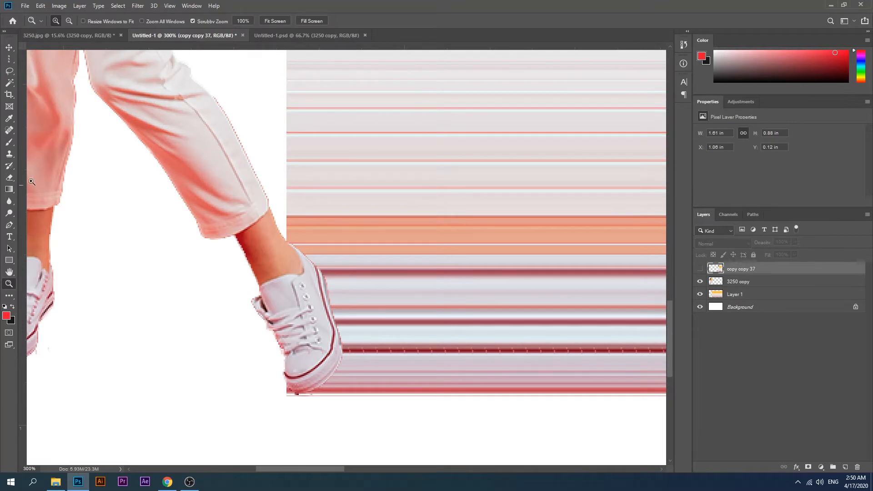
{"action": "left_click", "coordinate": [9, 47]}
{"action": "left_click_drag", "start_coordinate": [365, 176], "coordinate": [167, 174]}
{"action": "key", "text": "Up"}
{"action": "key", "text": "Up"}
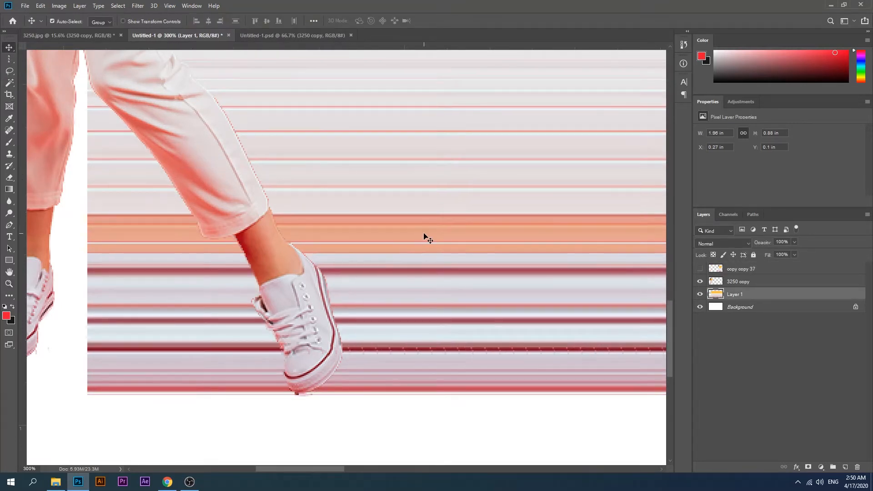
{"action": "key", "text": "Up"}
{"action": "key", "text": "Down"}
{"action": "key", "text": "Down"}
{"action": "key", "text": "Down"}
- Erase the Layer 1 stripes around the woman's head and in the gap beneath her raised arm
{"action": "scroll", "coordinate": [174, 278], "scroll_direction": "up", "scroll_amount": 7}
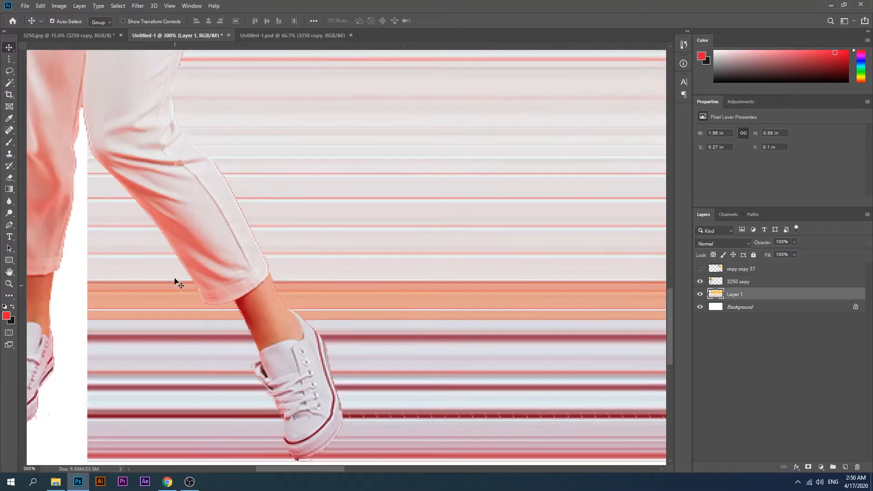
{"action": "scroll", "coordinate": [175, 282], "scroll_direction": "up", "scroll_amount": 18}
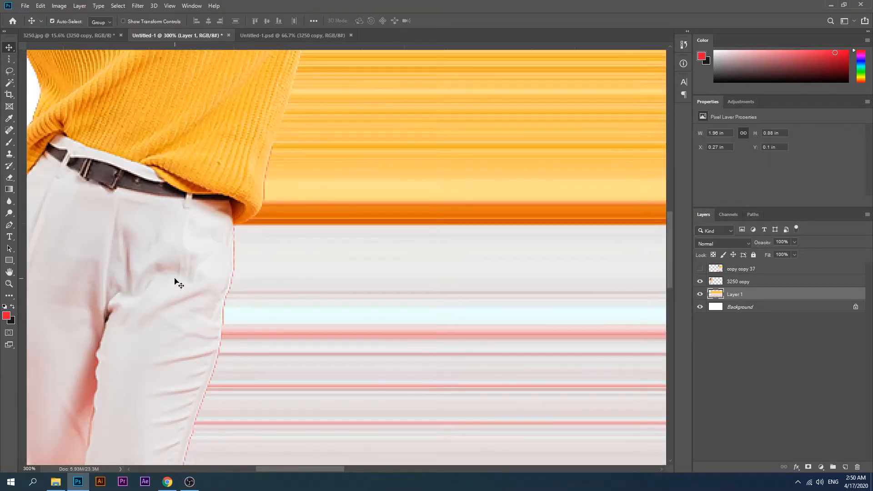
{"action": "scroll", "coordinate": [178, 282], "scroll_direction": "up", "scroll_amount": 18}
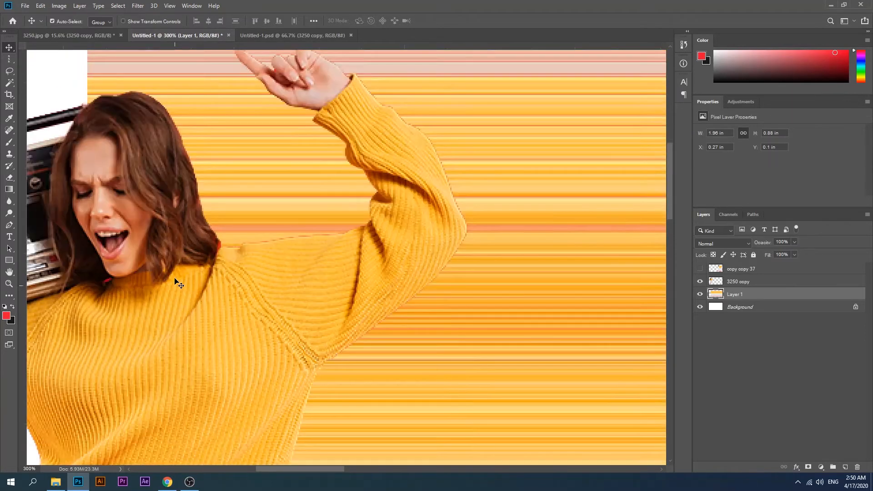
{"action": "scroll", "coordinate": [177, 282], "scroll_direction": "up", "scroll_amount": 1}
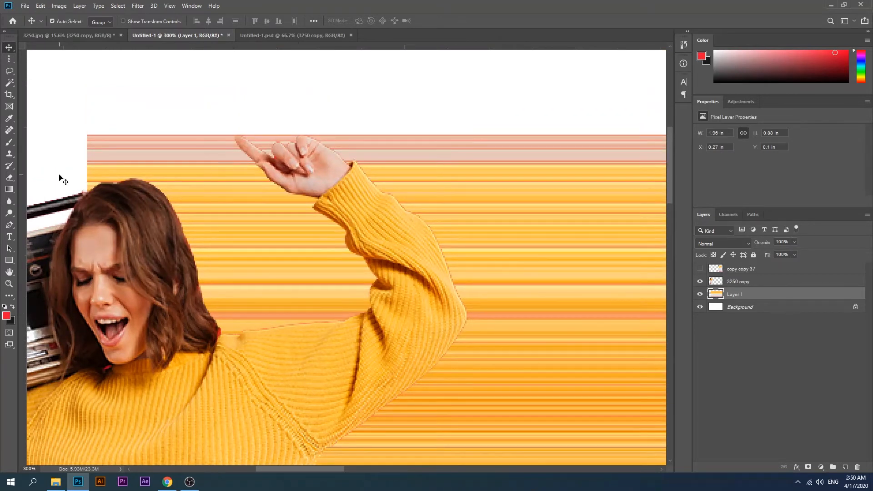
{"action": "left_click", "coordinate": [741, 282]}
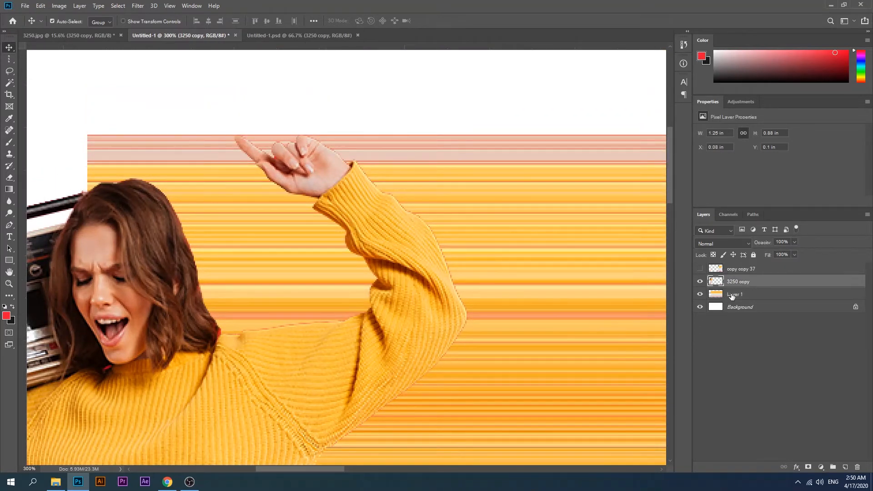
{"action": "left_click", "coordinate": [731, 294]}
{"action": "key", "text": "e"}
{"action": "mouse_move", "coordinate": [208, 202]}
{"action": "left_mouse_down"}
{"action": "mouse_move", "coordinate": [198, 284]}
{"action": "mouse_move", "coordinate": [175, 142]}
{"action": "mouse_move", "coordinate": [121, 143]}
{"action": "mouse_move", "coordinate": [101, 182]}
{"action": "mouse_move", "coordinate": [138, 156]}
{"action": "left_mouse_up"}
{"action": "mouse_move", "coordinate": [191, 166]}
{"action": "left_mouse_down"}
{"action": "mouse_move", "coordinate": [224, 182]}
{"action": "mouse_move", "coordinate": [234, 150]}
{"action": "mouse_move", "coordinate": [283, 190]}
{"action": "left_mouse_up"}
{"action": "mouse_move", "coordinate": [279, 146]}
{"action": "left_mouse_down"}
{"action": "mouse_move", "coordinate": [270, 189]}
{"action": "mouse_move", "coordinate": [273, 162]}
{"action": "mouse_move", "coordinate": [318, 249]}
{"action": "mouse_move", "coordinate": [298, 201]}
{"action": "mouse_move", "coordinate": [355, 238]}
{"action": "mouse_move", "coordinate": [373, 280]}
{"action": "mouse_move", "coordinate": [340, 342]}
{"action": "mouse_move", "coordinate": [344, 269]}
{"action": "mouse_move", "coordinate": [338, 302]}
{"action": "mouse_move", "coordinate": [315, 250]}
{"action": "mouse_move", "coordinate": [297, 326]}
{"action": "mouse_move", "coordinate": [260, 207]}
{"action": "mouse_move", "coordinate": [276, 339]}
{"action": "mouse_move", "coordinate": [232, 272]}
{"action": "mouse_move", "coordinate": [232, 323]}
{"action": "left_mouse_up"}
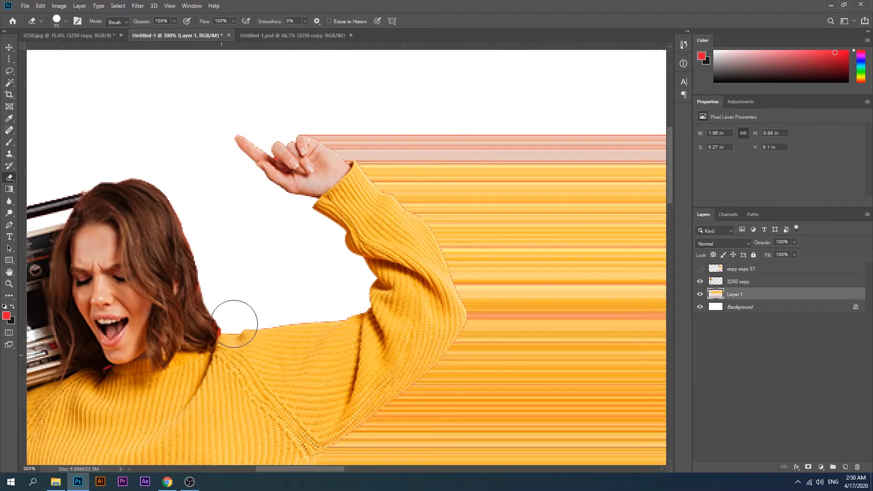
- Erase the Layer 1 stripes between the woman's legs, up to the inner edge of her front leg and shoe
{"action": "left_click", "coordinate": [11, 286]}
{"action": "left_click", "coordinate": [160, 353], "text": "alt"}
{"action": "left_click", "coordinate": [159, 354], "text": "alt"}
{"action": "left_click", "coordinate": [159, 354], "text": "alt"}
{"action": "left_click", "coordinate": [314, 379]}
{"action": "left_click", "coordinate": [315, 379]}
{"action": "left_click_drag", "start_coordinate": [339, 395], "coordinate": [184, 144]}
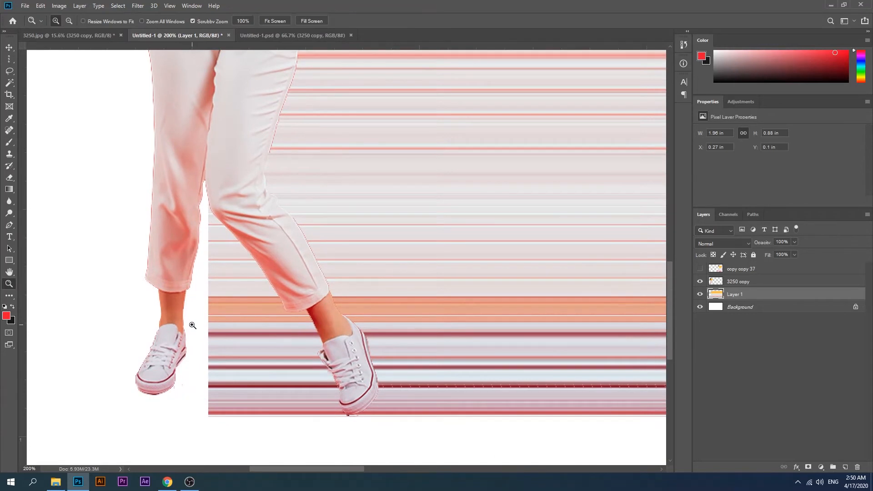
{"action": "key", "text": "e"}
{"action": "mouse_move", "coordinate": [207, 211]}
{"action": "left_mouse_down"}
{"action": "mouse_move", "coordinate": [276, 285]}
{"action": "mouse_move", "coordinate": [331, 369]}
{"action": "mouse_move", "coordinate": [336, 403]}
{"action": "left_mouse_up"}
{"action": "mouse_move", "coordinate": [335, 433]}
{"action": "left_mouse_down"}
{"action": "mouse_move", "coordinate": [321, 416]}
{"action": "mouse_move", "coordinate": [321, 392]}
{"action": "mouse_move", "coordinate": [318, 421]}
{"action": "mouse_move", "coordinate": [314, 377]}
{"action": "mouse_move", "coordinate": [286, 320]}
{"action": "mouse_move", "coordinate": [240, 255]}
{"action": "mouse_move", "coordinate": [202, 233]}
{"action": "mouse_move", "coordinate": [279, 359]}
{"action": "mouse_move", "coordinate": [290, 420]}
{"action": "mouse_move", "coordinate": [205, 272]}
{"action": "mouse_move", "coordinate": [257, 389]}
{"action": "mouse_move", "coordinate": [257, 345]}
{"action": "mouse_move", "coordinate": [263, 427]}
{"action": "mouse_move", "coordinate": [206, 336]}
{"action": "mouse_move", "coordinate": [227, 404]}
{"action": "left_mouse_up"}
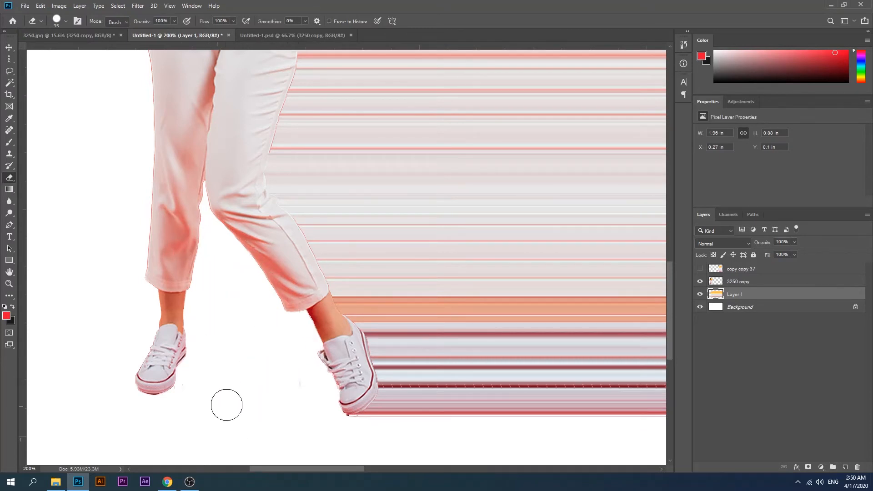
- Examine the whole canvas for leftover stripes around the woman's outline
{"action": "left_click", "coordinate": [9, 287]}
{"action": "left_click", "coordinate": [373, 360], "text": "alt"}
{"action": "left_click", "coordinate": [374, 359], "text": "alt"}
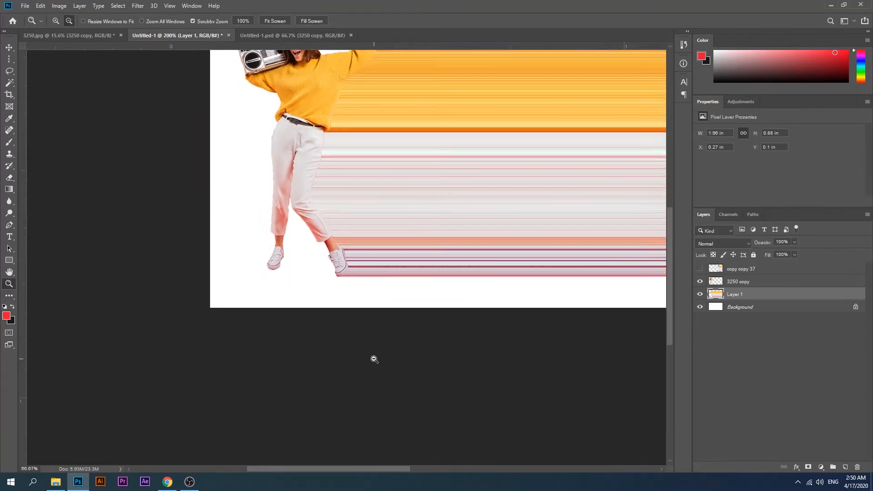
{"action": "left_click", "coordinate": [373, 360], "text": "alt"}
{"action": "left_click", "coordinate": [435, 175]}
{"action": "left_click_drag", "start_coordinate": [438, 139], "coordinate": [396, 202]}
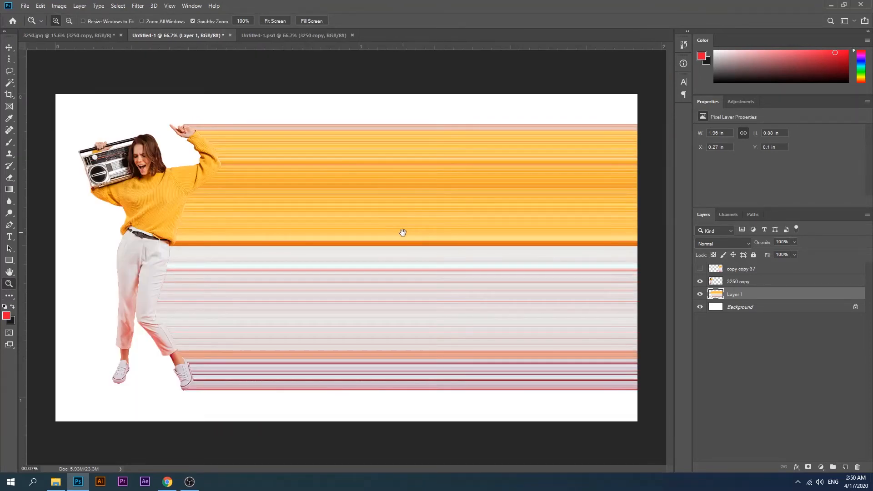
{"action": "left_click", "coordinate": [472, 265], "text": "alt"}
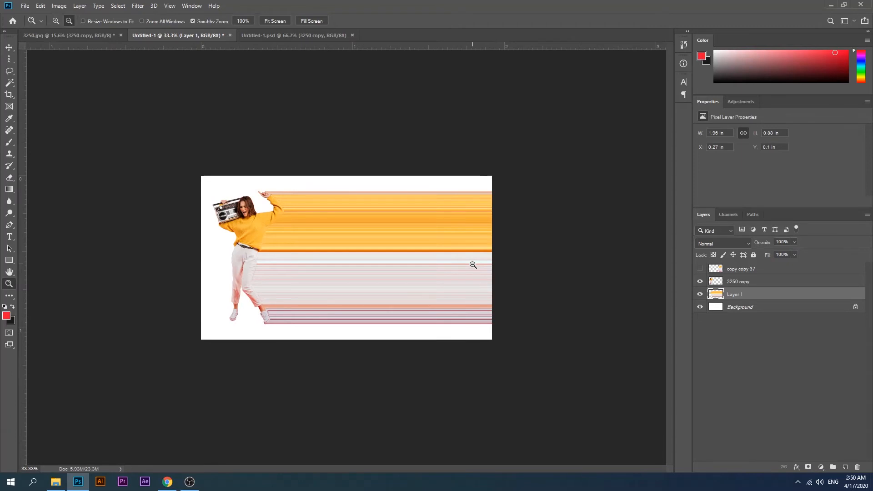
{"action": "left_click", "coordinate": [473, 264], "text": "alt"}
{"action": "left_click", "coordinate": [425, 291]}
{"action": "left_click", "coordinate": [425, 292]}
{"action": "left_click", "coordinate": [425, 291]}
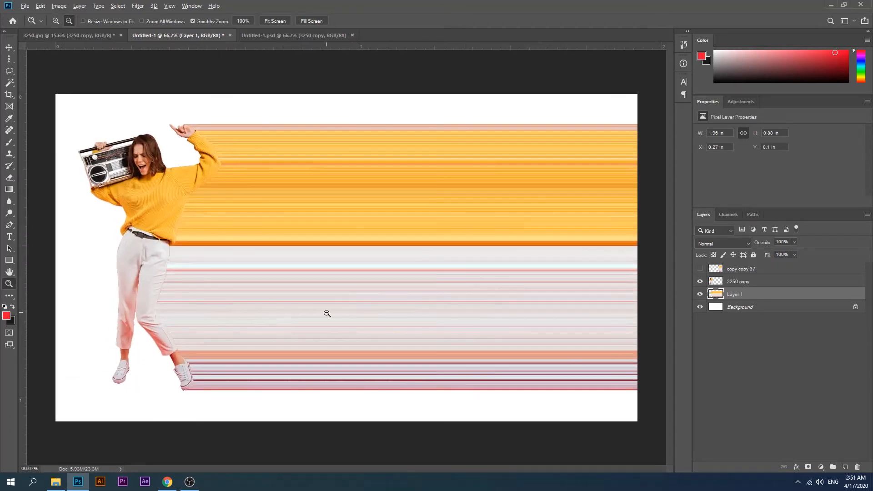
- Warp the stripe band into a twisted ribbon by pulling its upper-right corner below the canvas and its lower-right corner above it
{"action": "left_click", "coordinate": [327, 313], "text": "alt"}
{"action": "left_click", "coordinate": [327, 313], "text": "alt"}
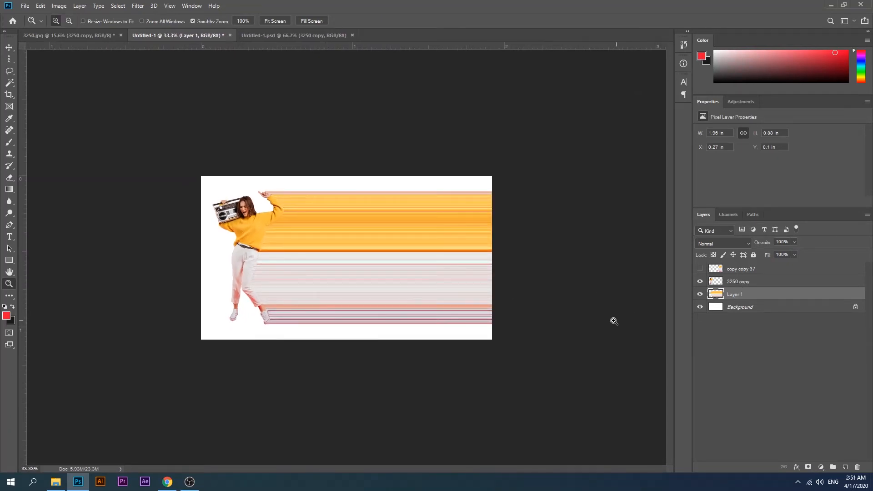
{"action": "key", "text": "ctrl+t"}
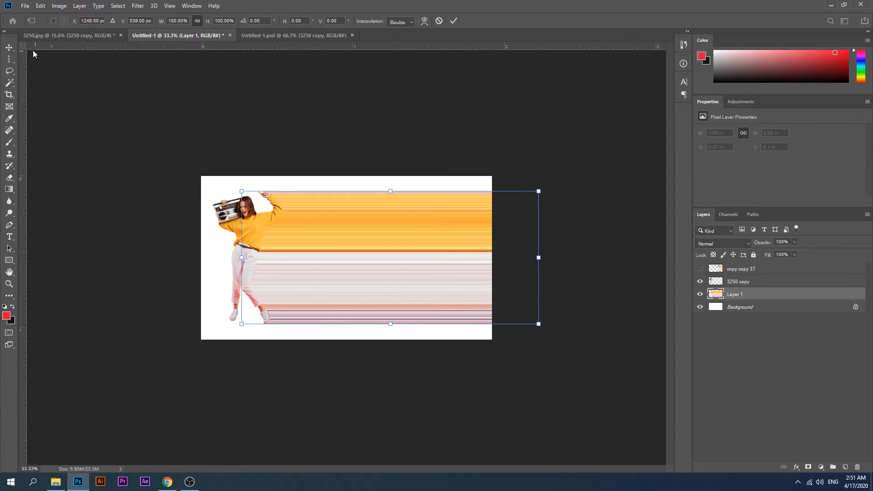
{"action": "key", "text": "Return"}
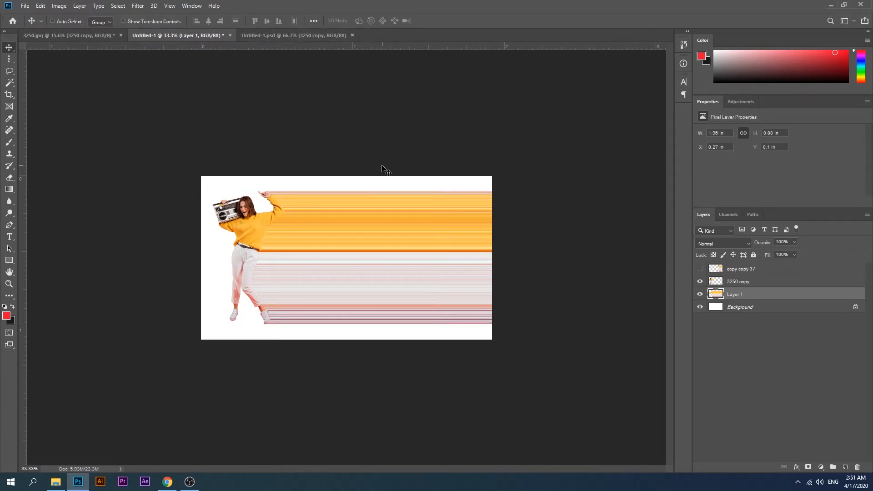
{"action": "key", "text": "ctrl+t"}
{"action": "left_click", "coordinate": [425, 21]}
{"action": "left_click_drag", "start_coordinate": [540, 194], "coordinate": [437, 461]}
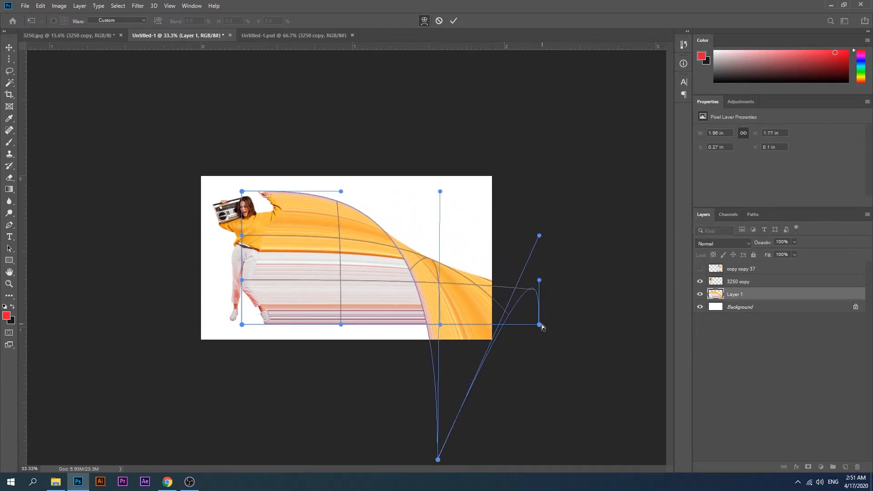
{"action": "left_click_drag", "start_coordinate": [539, 324], "coordinate": [481, 29]}
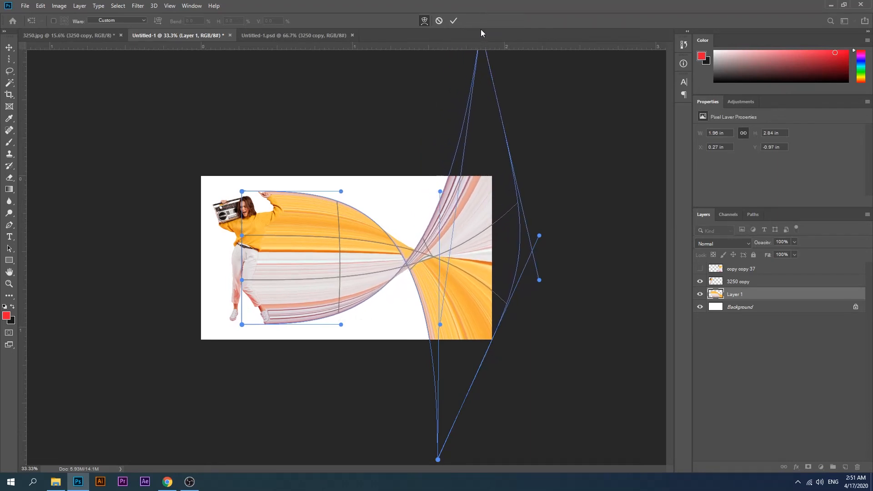
{"action": "left_click", "coordinate": [10, 48]}
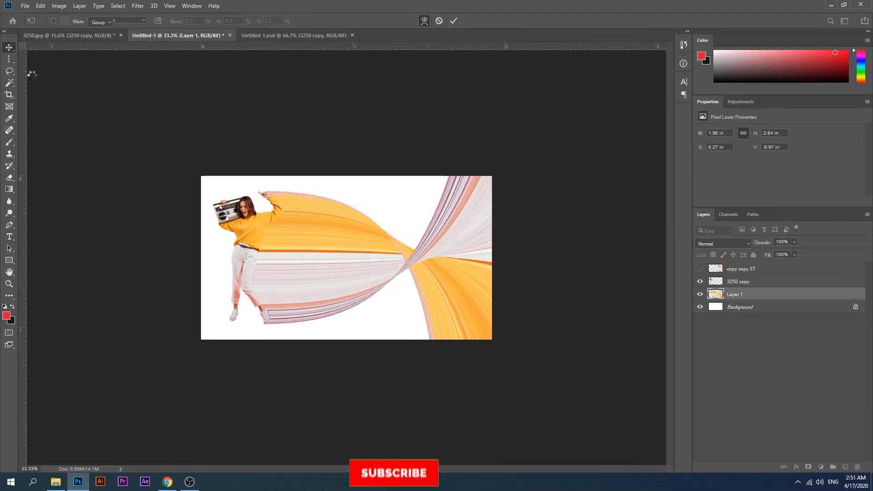
{"action": "left_click", "coordinate": [156, 198]}
- Add a new empty layer directly above the Background layer
{"action": "left_click", "coordinate": [12, 295]}
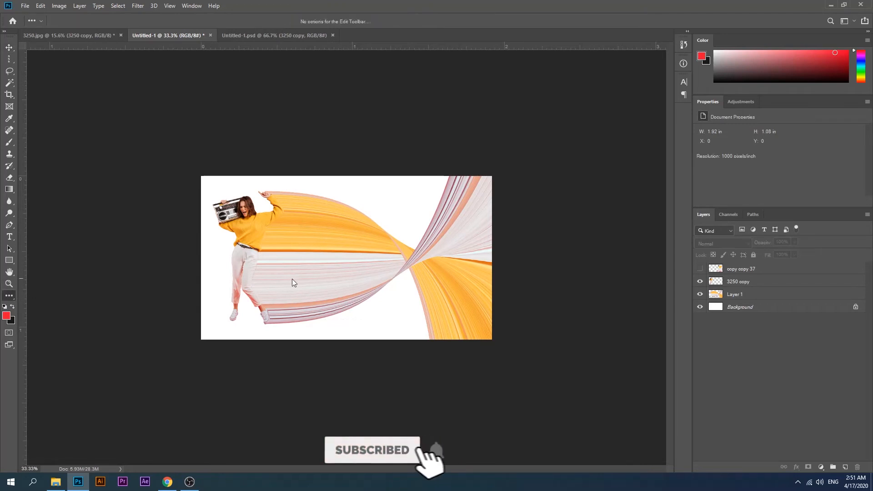
{"action": "left_click", "coordinate": [8, 283]}
{"action": "left_click", "coordinate": [312, 281]}
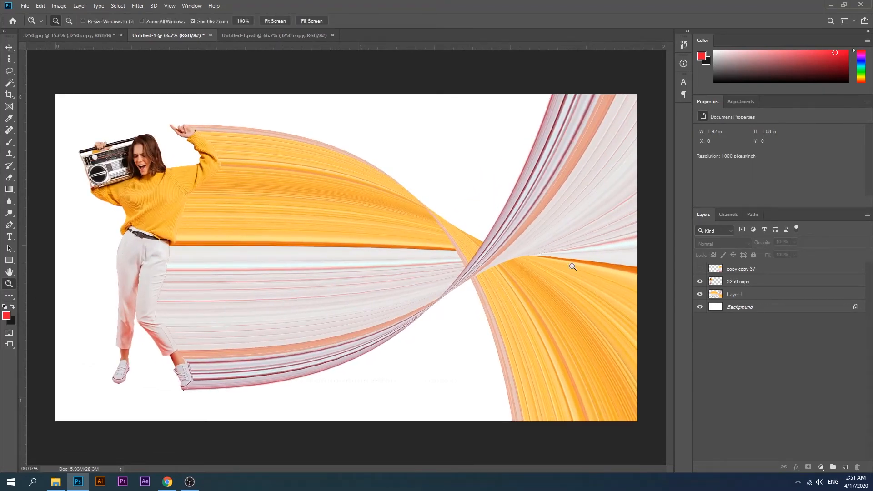
{"action": "left_click", "coordinate": [739, 310]}
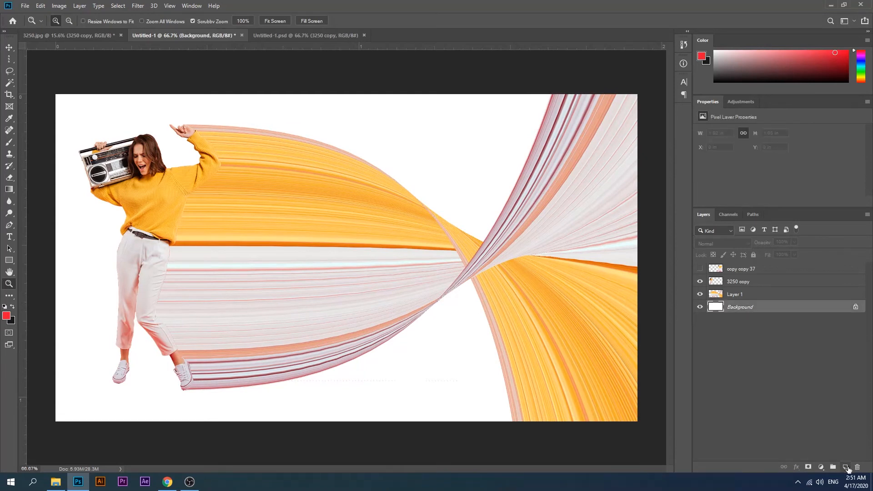
{"action": "left_click", "coordinate": [846, 467]}
- Fill Layer 2 with the Orange, Yellow, Orange gradient, running diagonally from the canvas's upper-left corner towards its lower-right corner
{"action": "left_click", "coordinate": [11, 188]}
{"action": "left_click", "coordinate": [80, 22]}
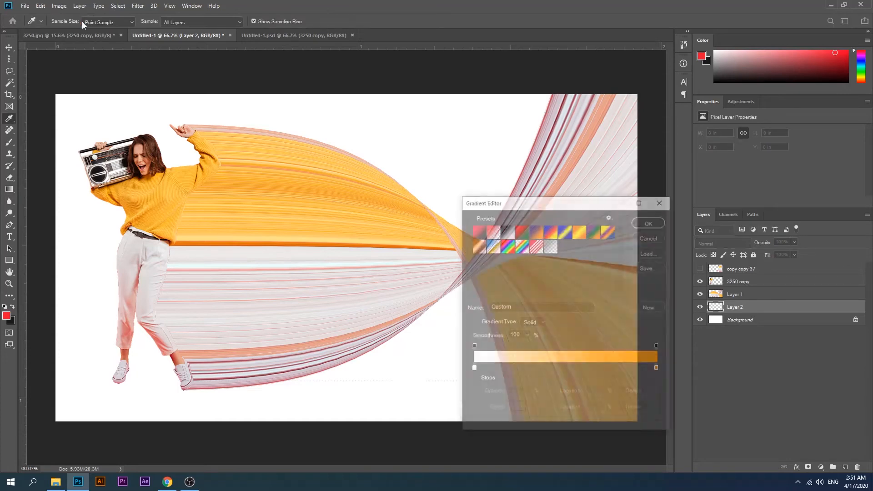
{"action": "left_click", "coordinate": [519, 234]}
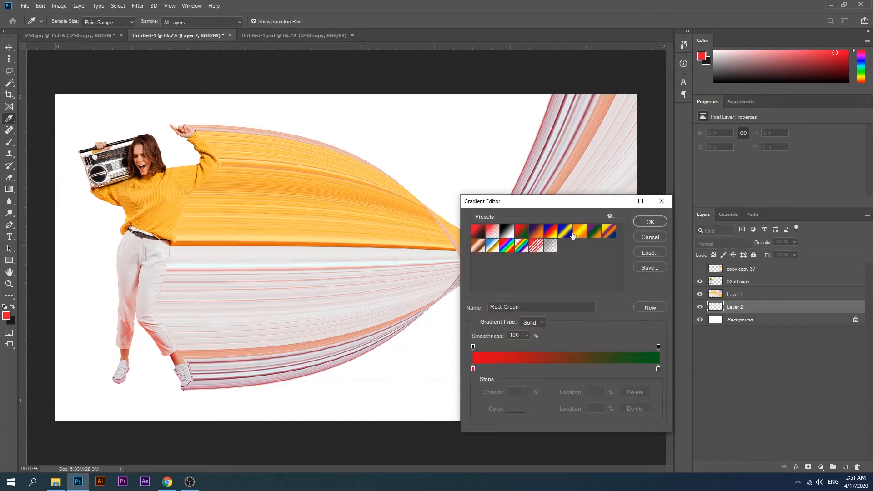
{"action": "left_click", "coordinate": [586, 235]}
{"action": "left_click", "coordinate": [642, 225]}
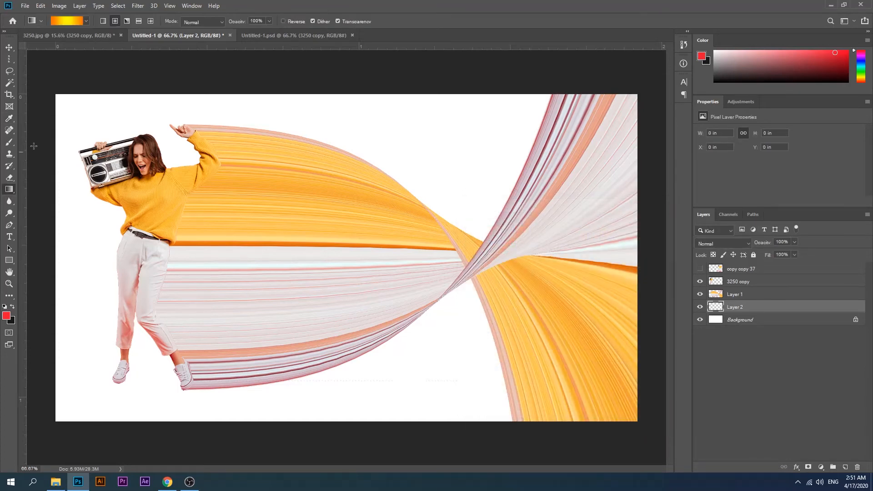
{"action": "left_click_drag", "start_coordinate": [65, 103], "coordinate": [552, 412]}
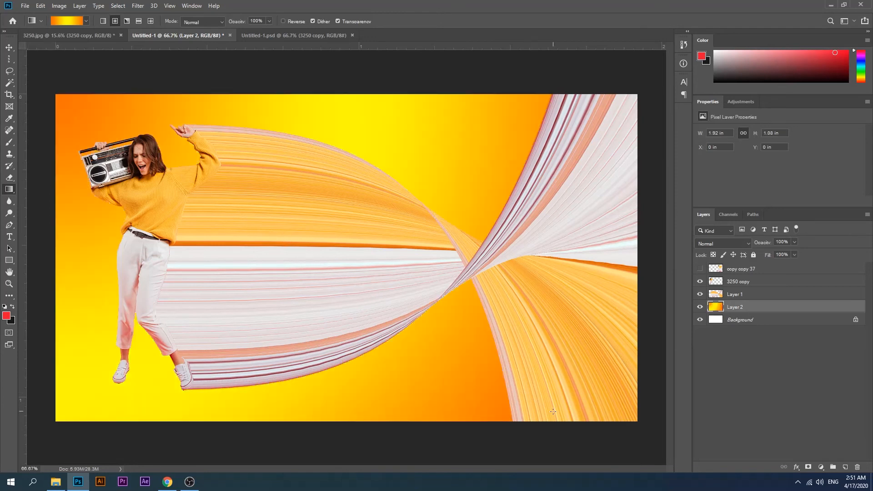
- Build a custom gradient from the Red, Green preset, with its start stop sampled from the sweater (f9ba31) and its end stop white
{"action": "left_click", "coordinate": [77, 25]}
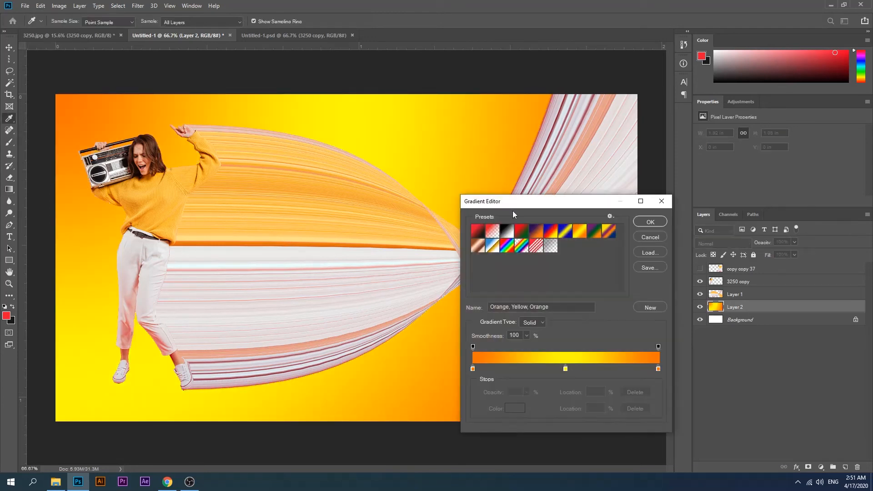
{"action": "left_click", "coordinate": [521, 231]}
{"action": "double_click", "coordinate": [473, 369]}
{"action": "left_click", "coordinate": [173, 183]}
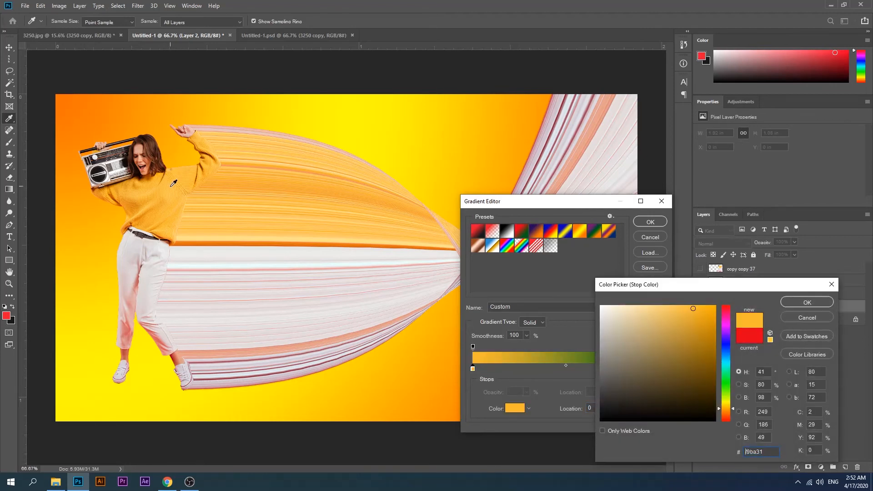
{"action": "key", "text": "Return"}
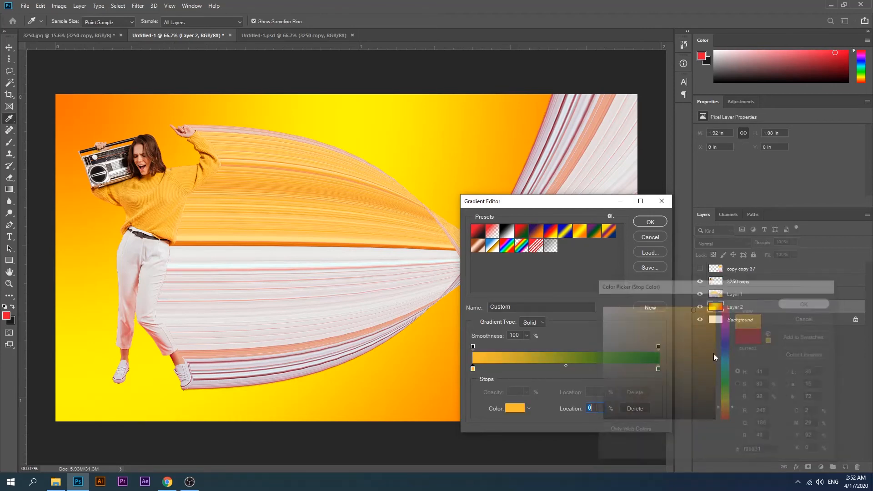
{"action": "double_click", "coordinate": [656, 369]}
{"action": "type", "text": "ffffff"}
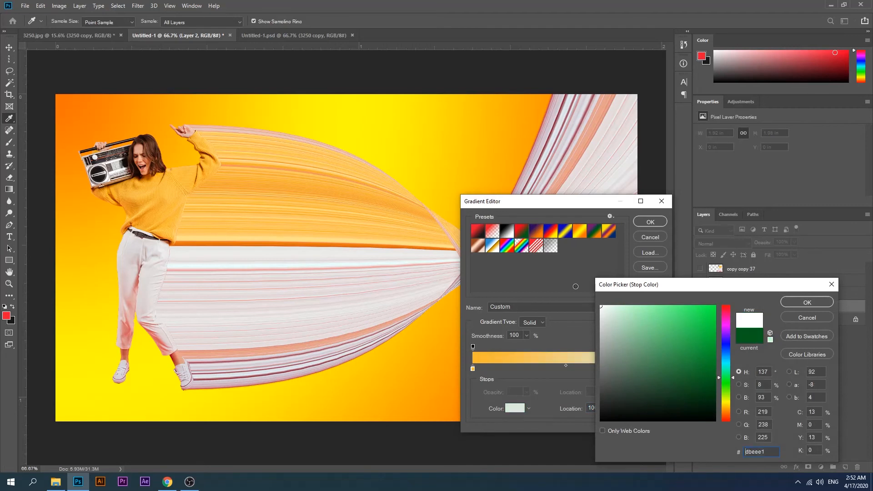
{"action": "left_click", "coordinate": [801, 303]}
- Change the custom gradient's start stop to a deeper orange
{"action": "double_click", "coordinate": [472, 368]}
{"action": "type", "text": "e6870c"}
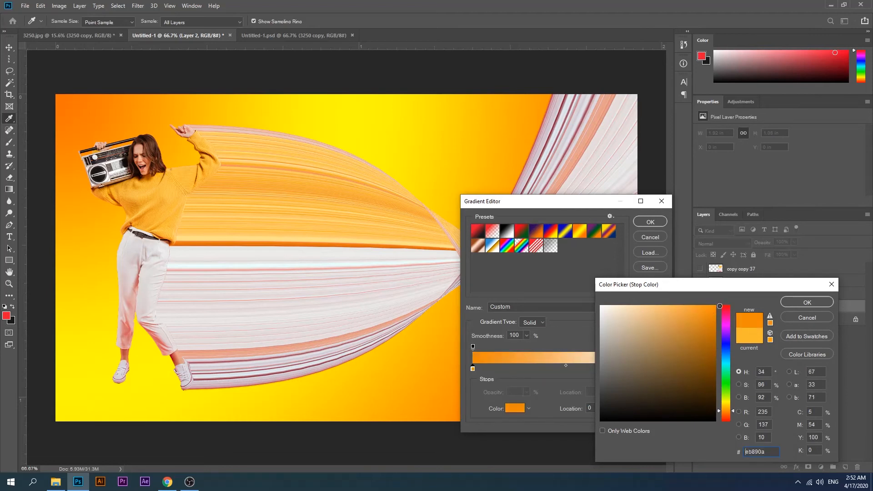
{"action": "left_click", "coordinate": [803, 303]}
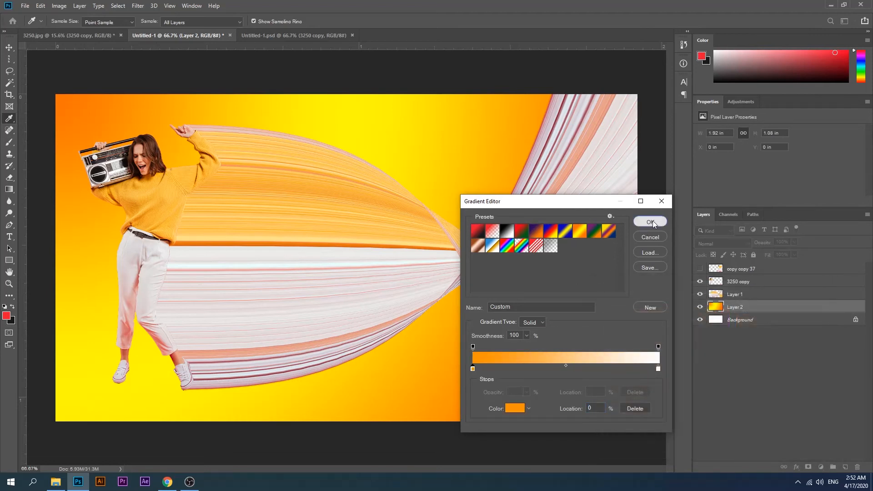
- Fill Layer 2 with the custom orange-to-white gradient, trying radial directions and ending with a linear one from the canvas's lower-left to upper-right corner
{"action": "left_click", "coordinate": [650, 222]}
{"action": "left_click_drag", "start_coordinate": [53, 87], "coordinate": [518, 405]}
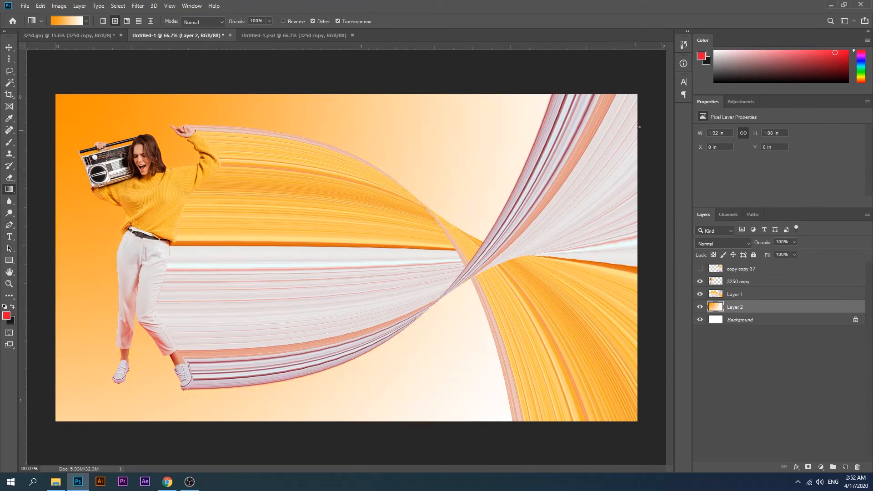
{"action": "left_click_drag", "start_coordinate": [654, 95], "coordinate": [69, 299]}
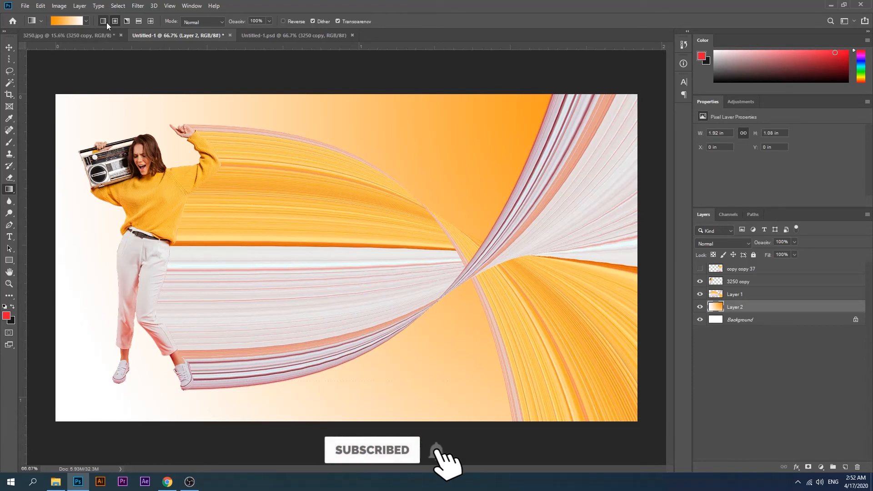
{"action": "mouse_move", "coordinate": [642, 91]}
{"action": "left_mouse_down"}
{"action": "mouse_move", "coordinate": [59, 345]}
{"action": "mouse_move", "coordinate": [648, 82]}
{"action": "left_mouse_up"}
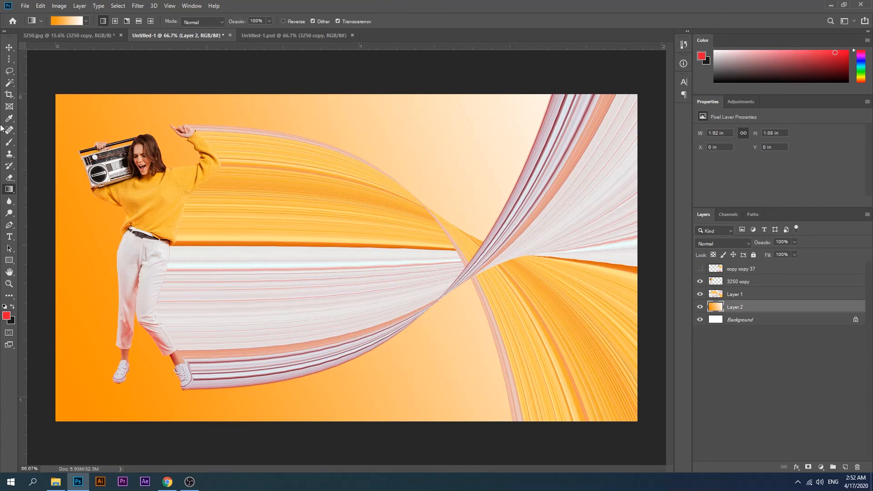
- Fill Layer 2 with the violet-to-orange preset as a linear gradient running diagonally from the canvas's lower-left corner to its upper-right corner
{"action": "left_click", "coordinate": [86, 22]}
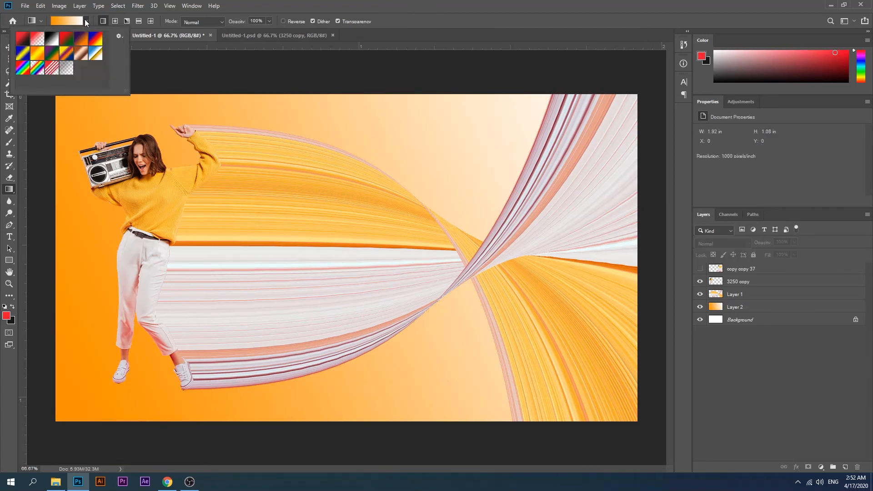
{"action": "left_click", "coordinate": [95, 40]}
{"action": "left_click", "coordinate": [75, 99]}
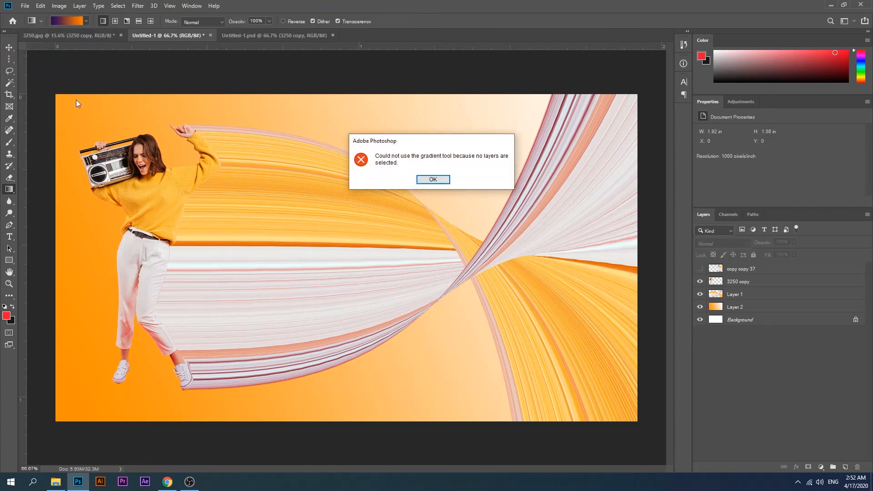
{"action": "left_click", "coordinate": [425, 179]}
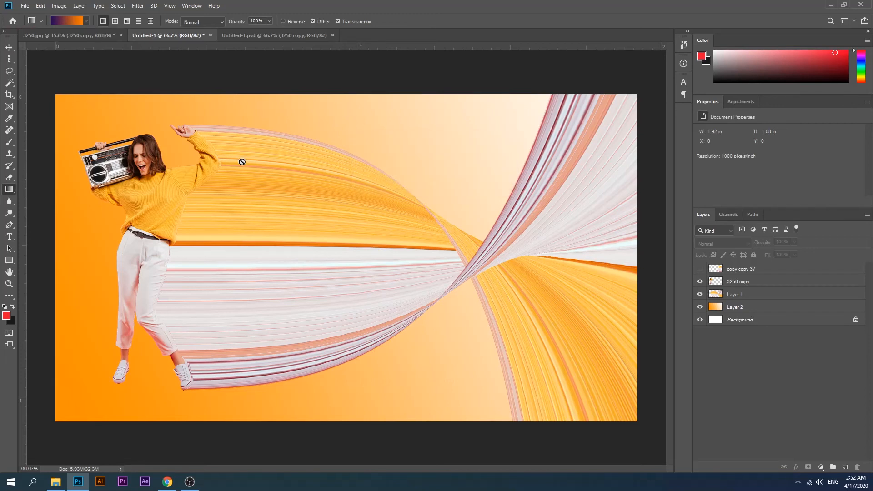
{"action": "left_click", "coordinate": [735, 298]}
{"action": "left_click", "coordinate": [737, 307]}
{"action": "left_click_drag", "start_coordinate": [53, 95], "coordinate": [639, 417]}
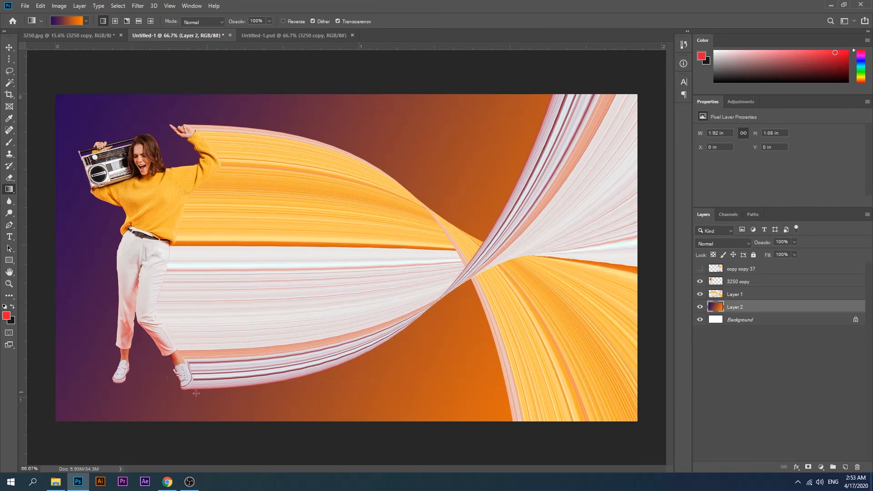
{"action": "left_click_drag", "start_coordinate": [54, 421], "coordinate": [627, 65]}
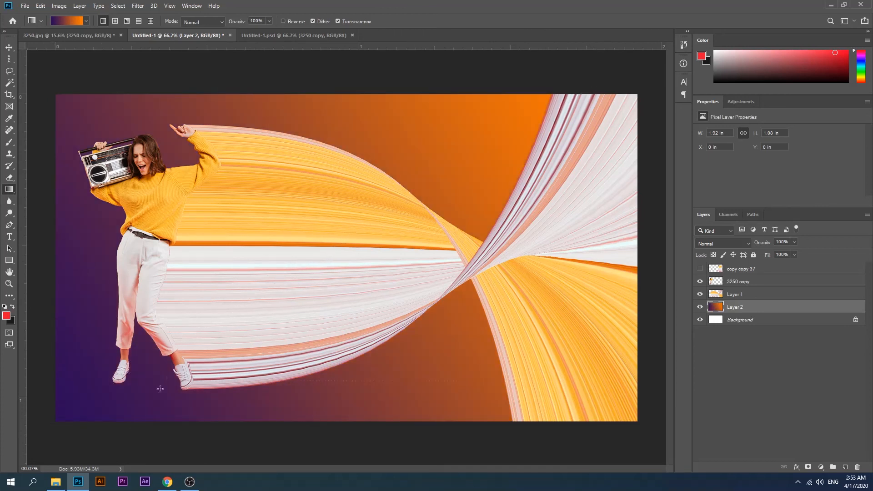